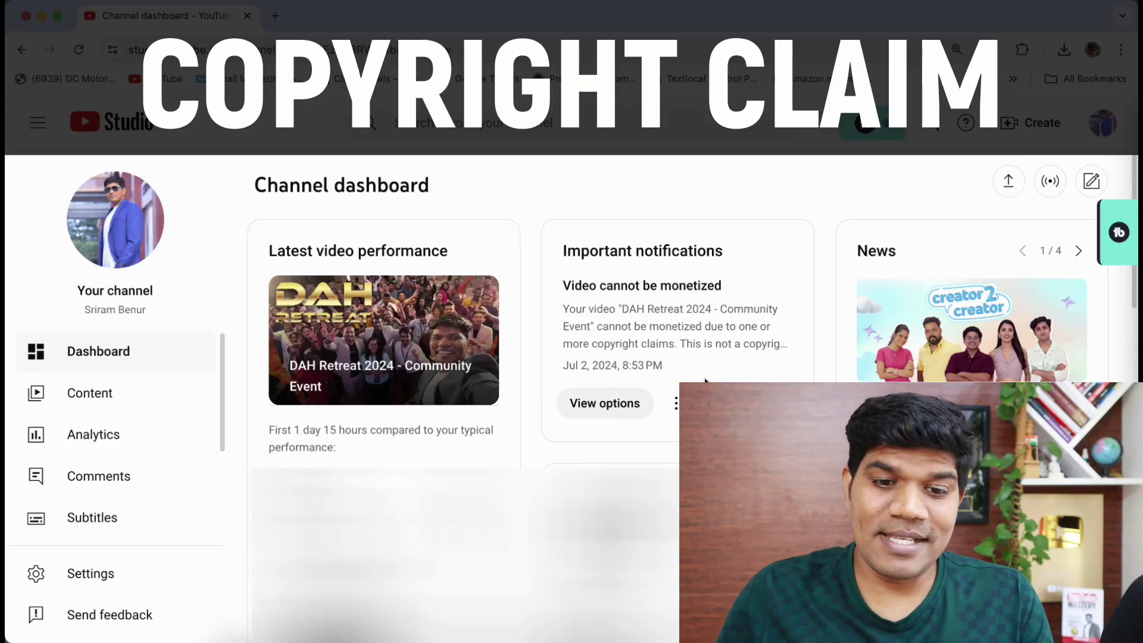
- Open the details page of the Ineligible 'DAH Retreat 2024 - Community Event' video from Content
drag(571, 286, 720, 289)
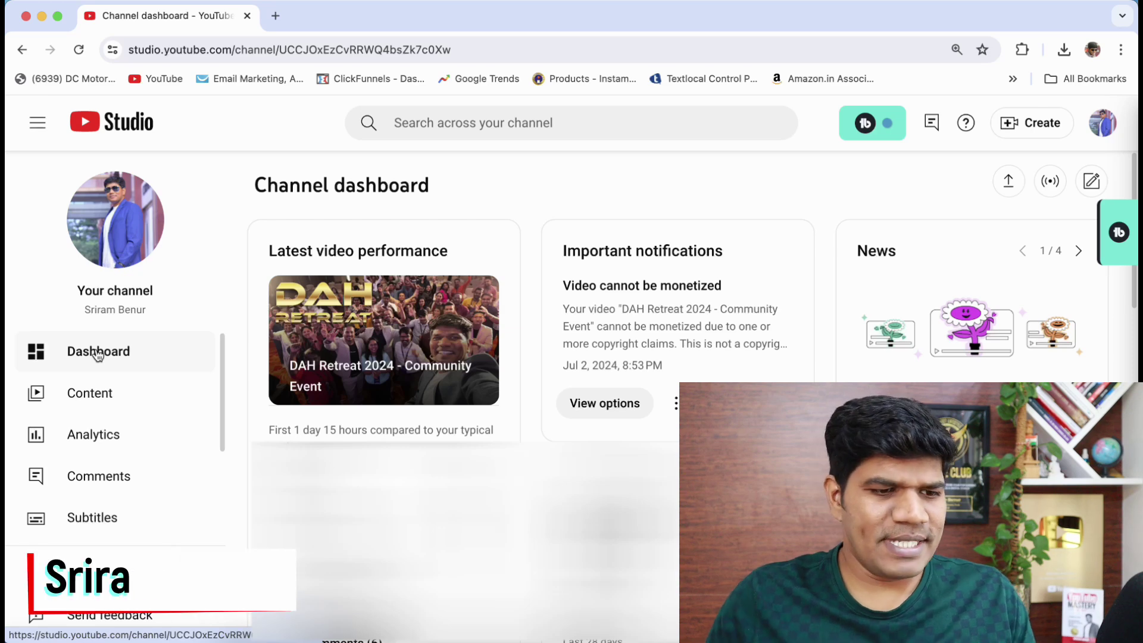
click(106, 402)
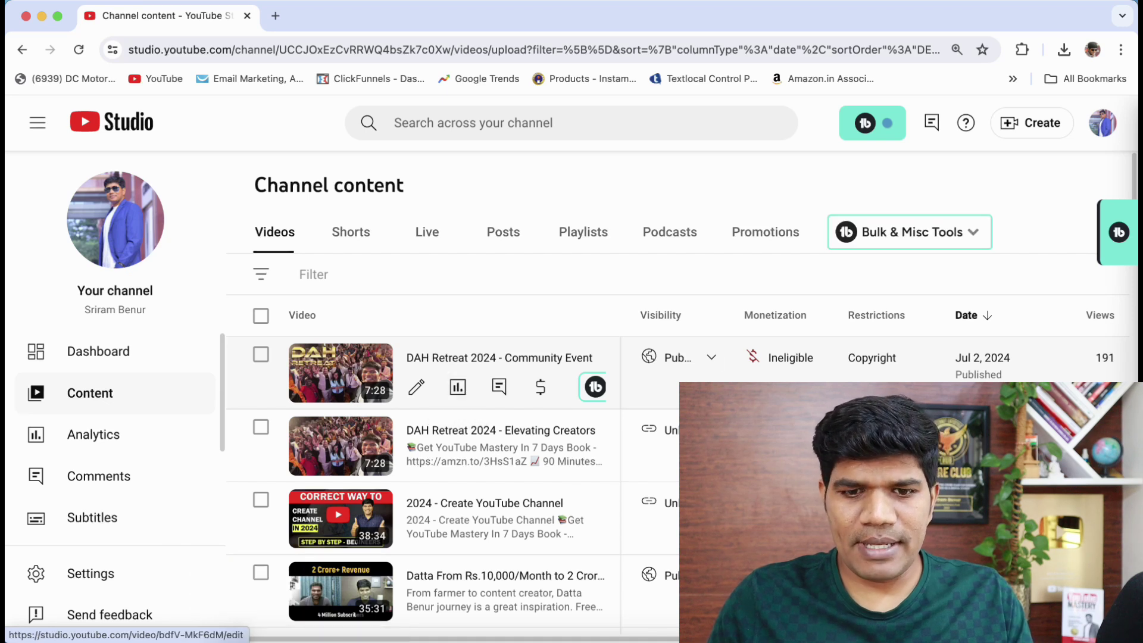
mouse_move(789, 357)
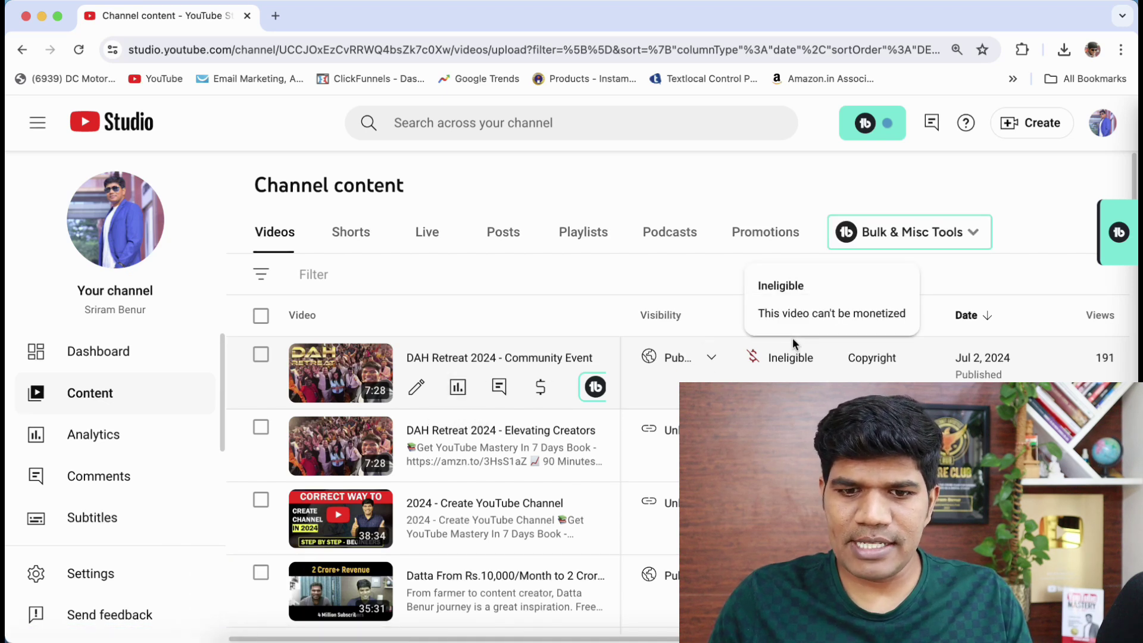
drag(818, 360, 772, 357)
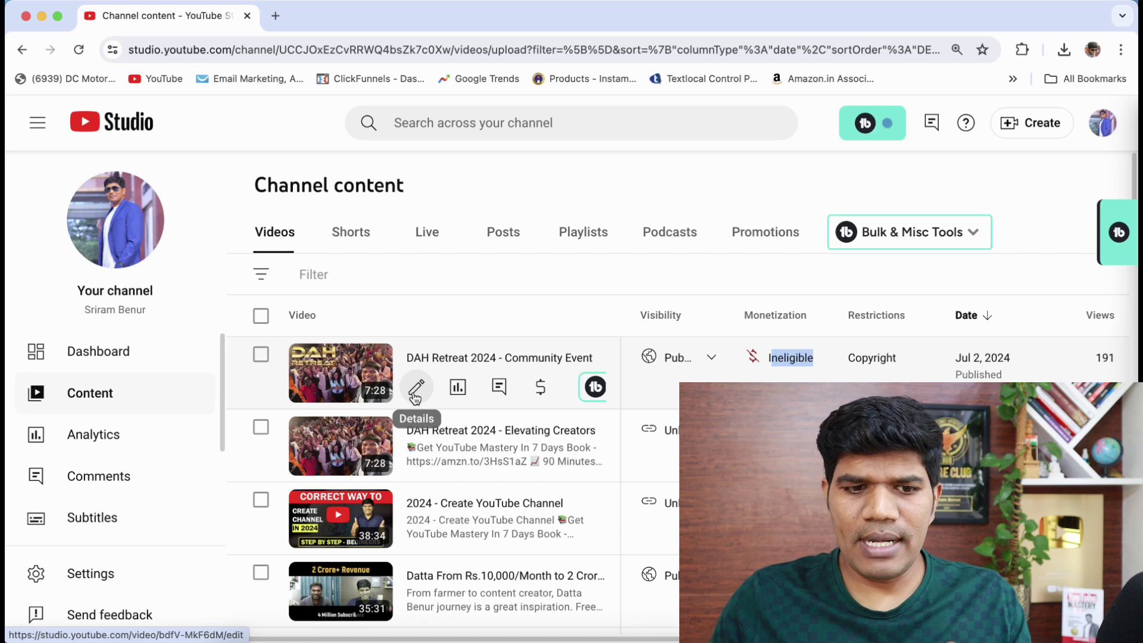
click(414, 388)
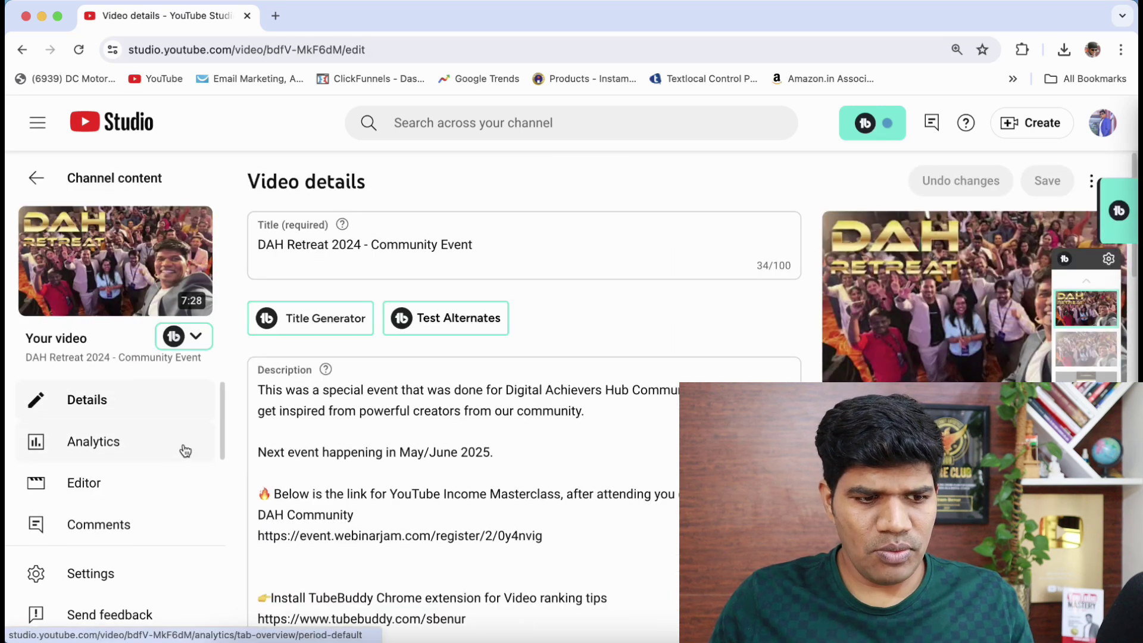
- Go to the video's Copyright page listing the Feel the Love claim at 1:29–4:32
scroll(182, 449, down, 2)
scroll(184, 451, down, 1)
scroll(183, 452, down, 1)
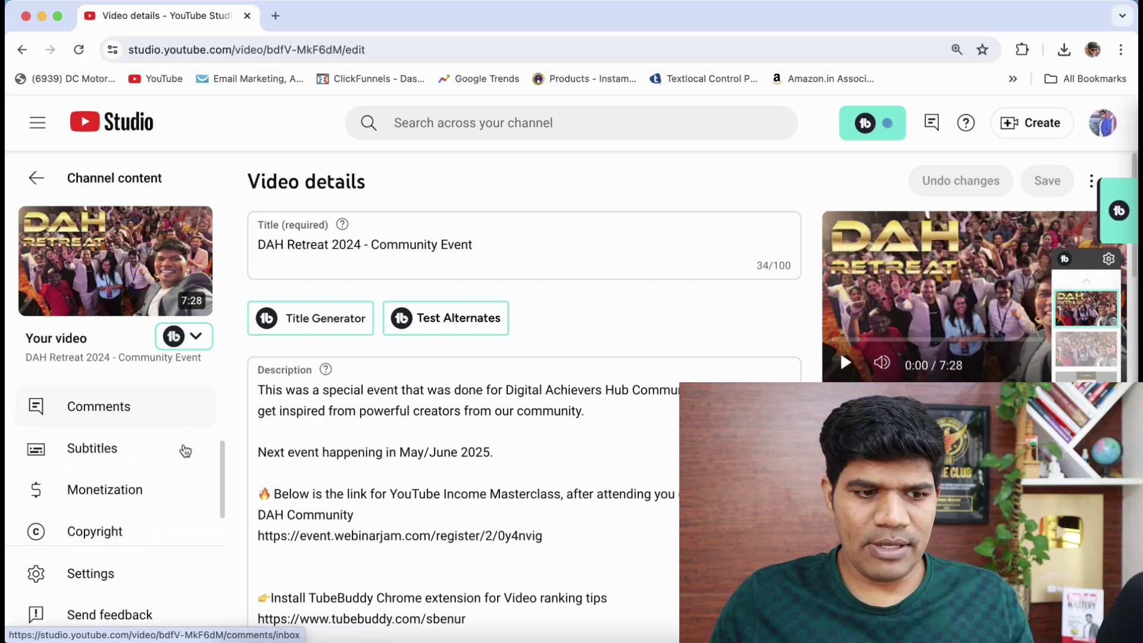
click(114, 511)
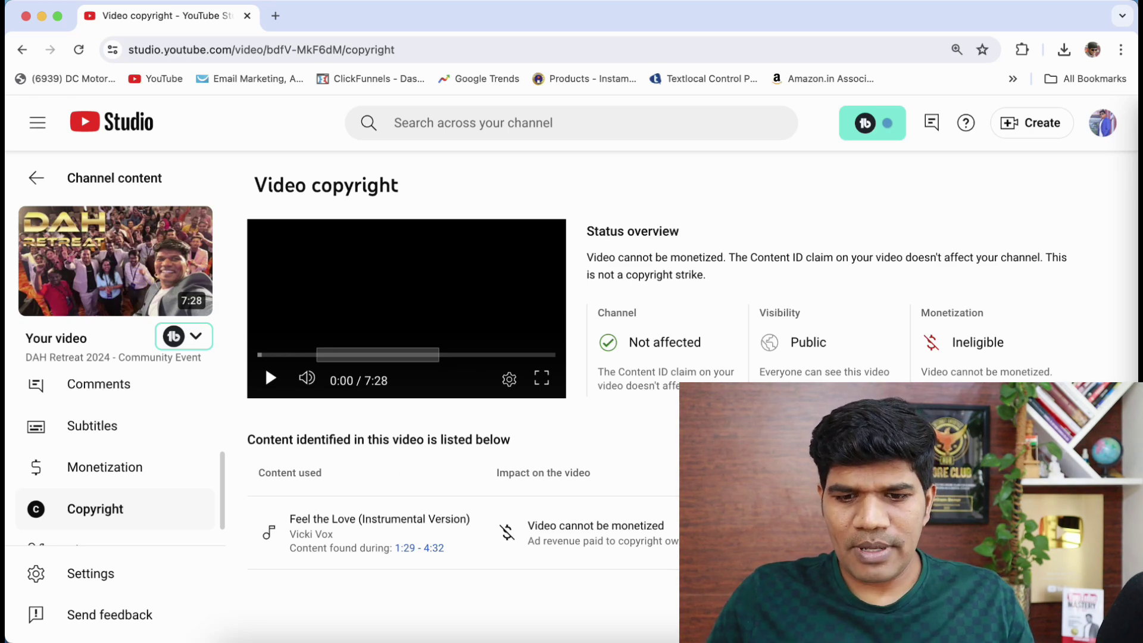
- Resolve the Feel the Love claim with the Replace song option and continue to its editor
click(948, 538)
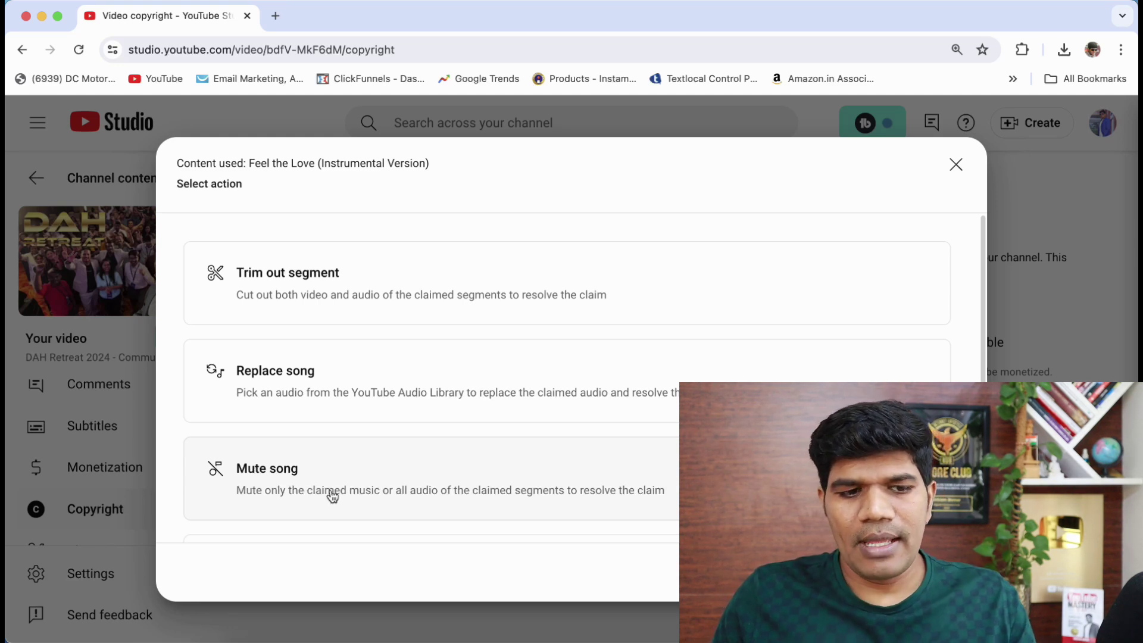
click(301, 388)
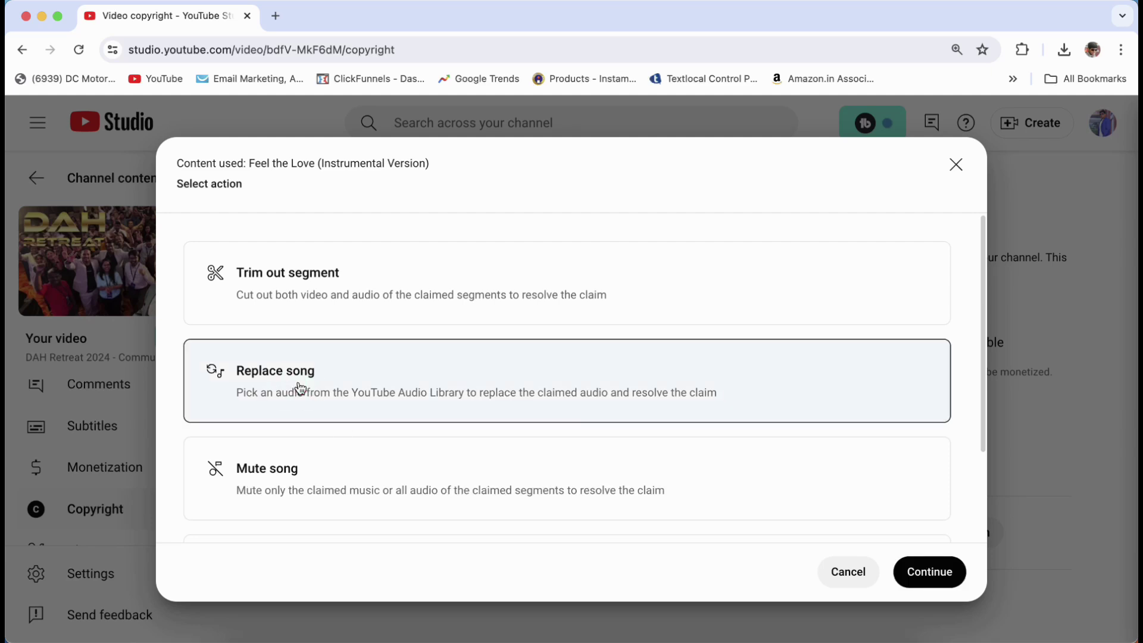
click(930, 571)
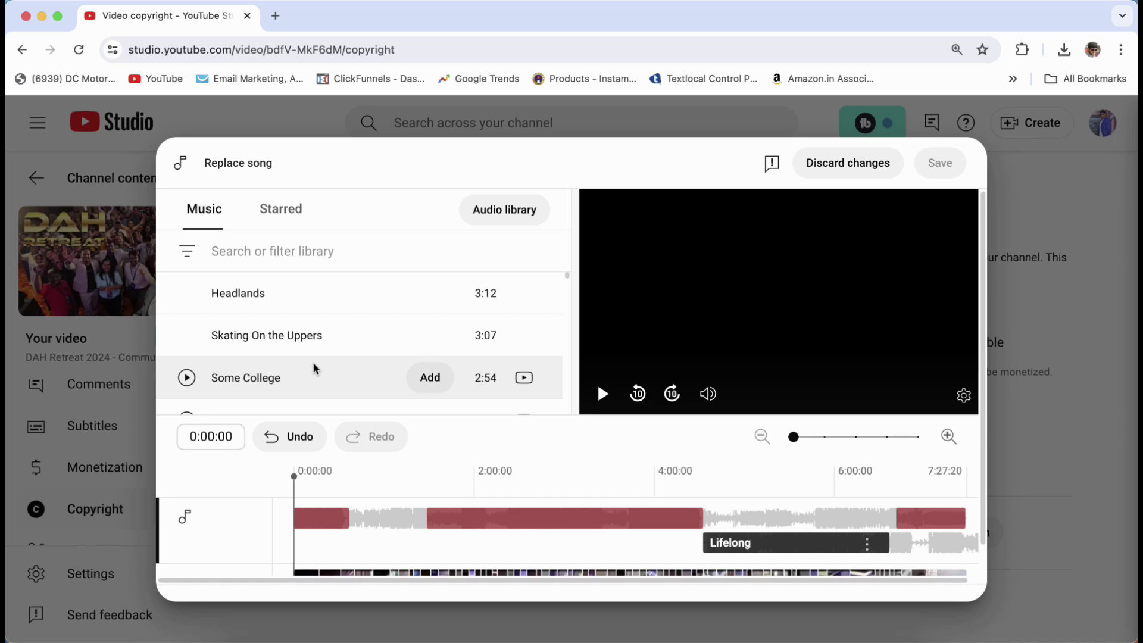
- Remove the old 'o boy' filter and show the library's filter types
scroll(631, 479, down, 1)
scroll(634, 482, down, 1)
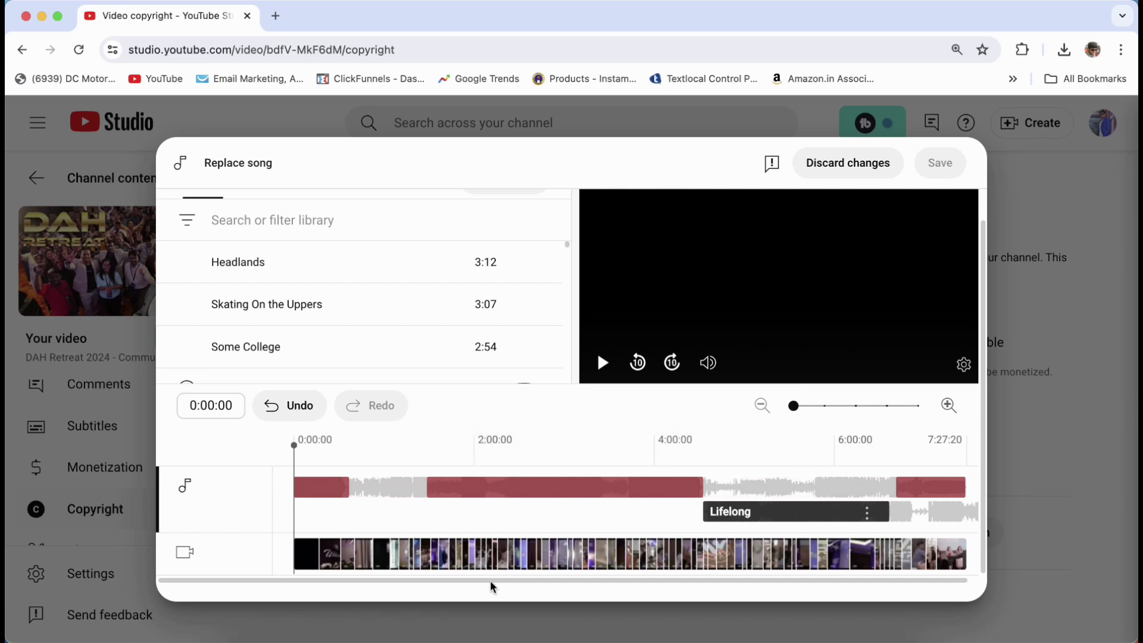
drag(490, 580, 397, 574)
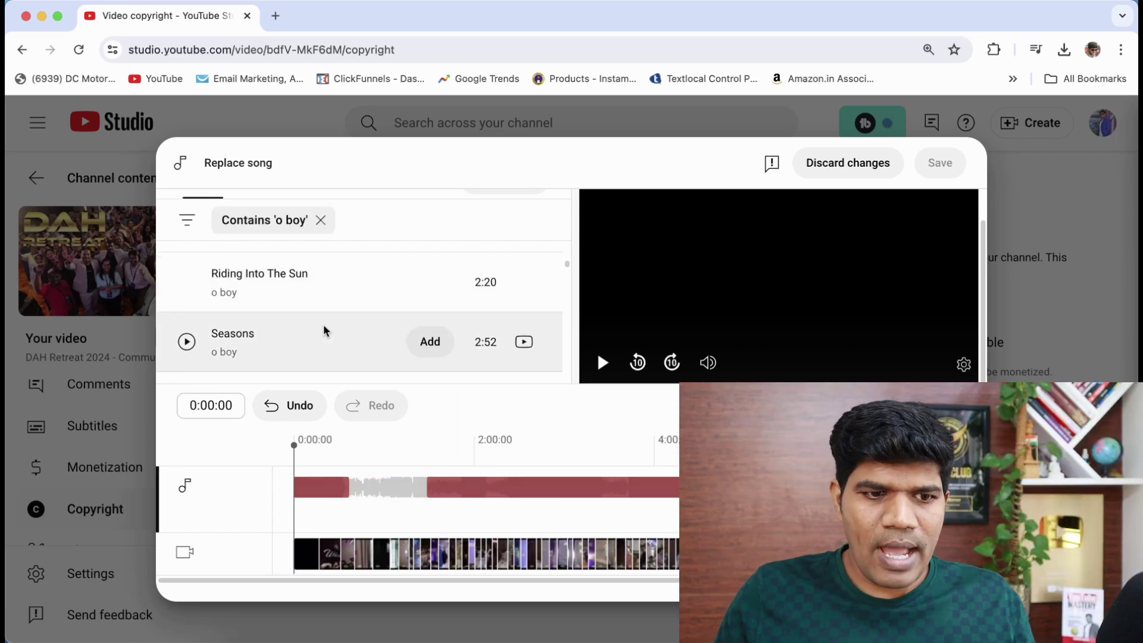
scroll(324, 331, up, 2)
click(321, 220)
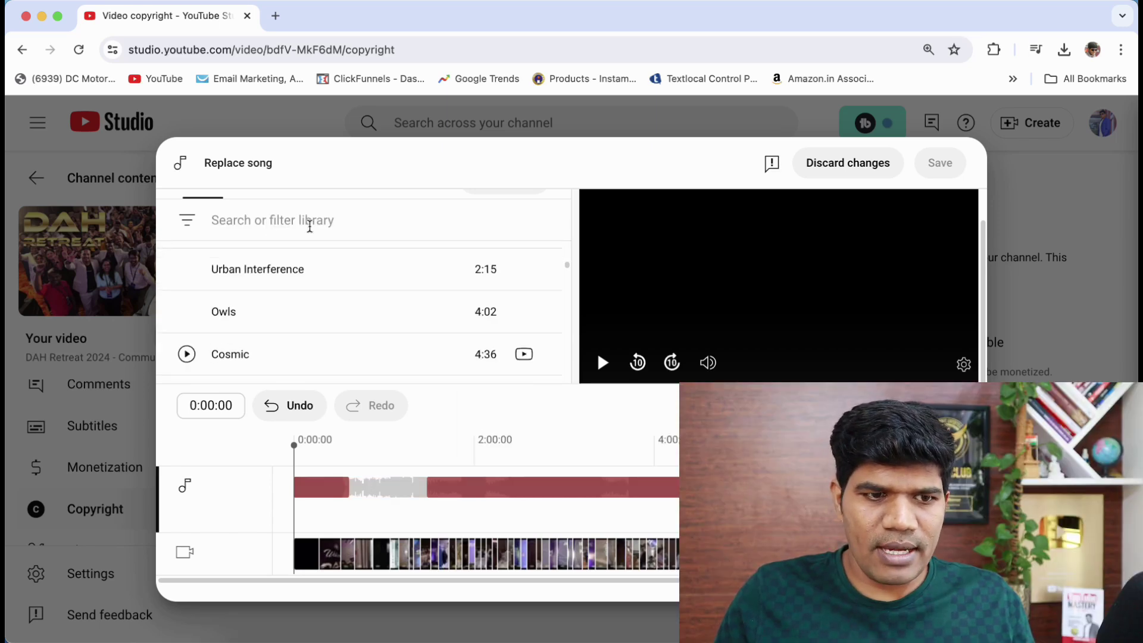
click(190, 224)
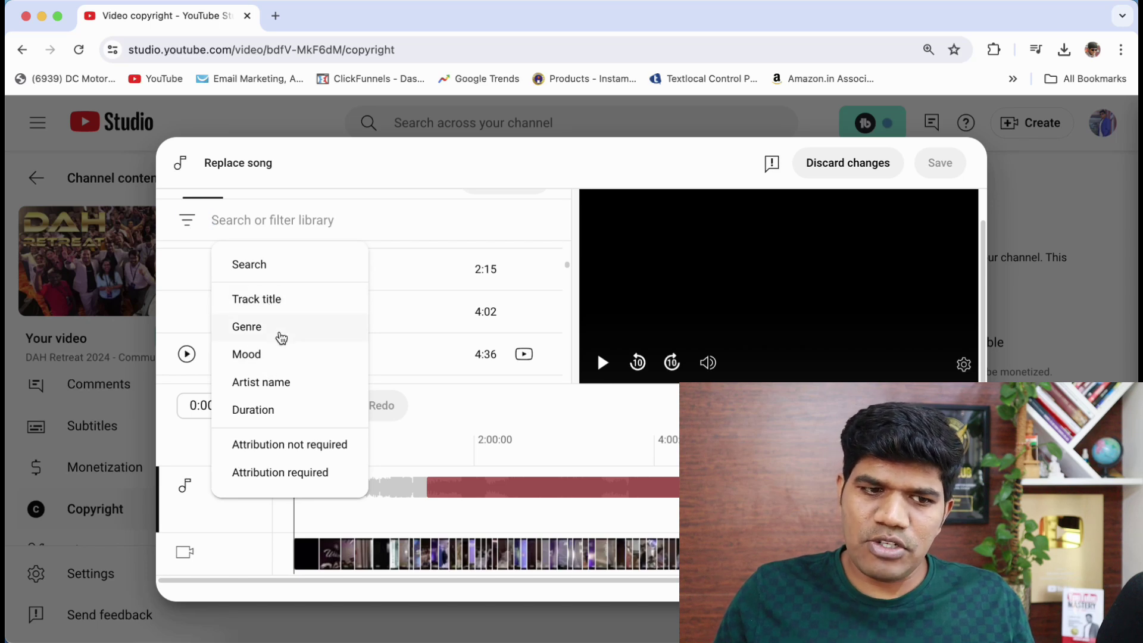
- Filter the Audio Library by track title 'o boy'
click(288, 305)
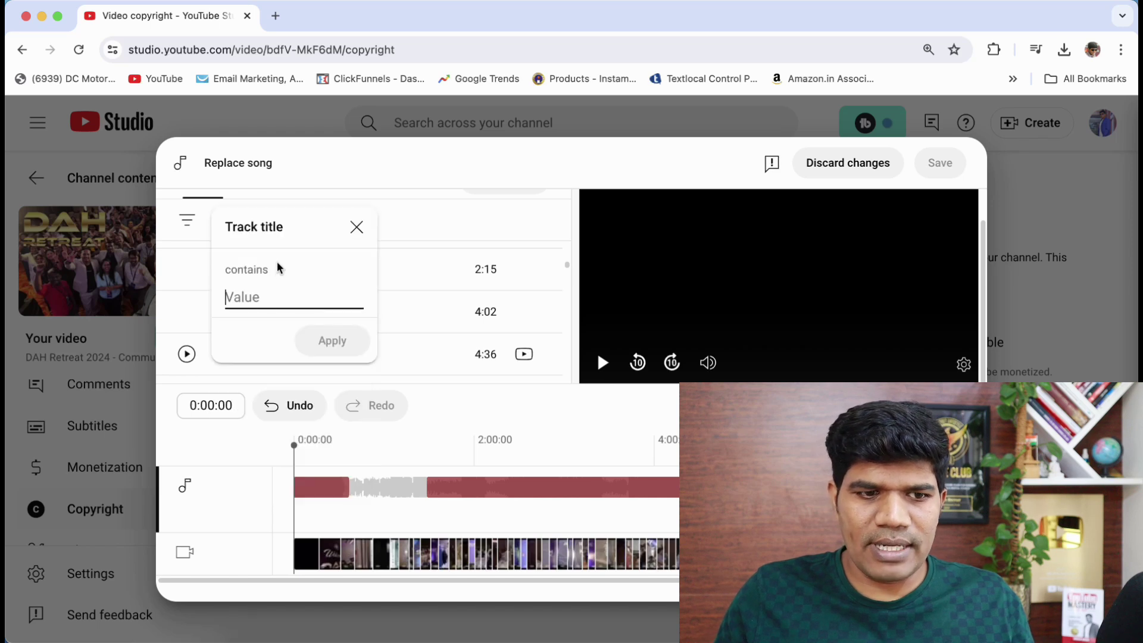
text(o bo)
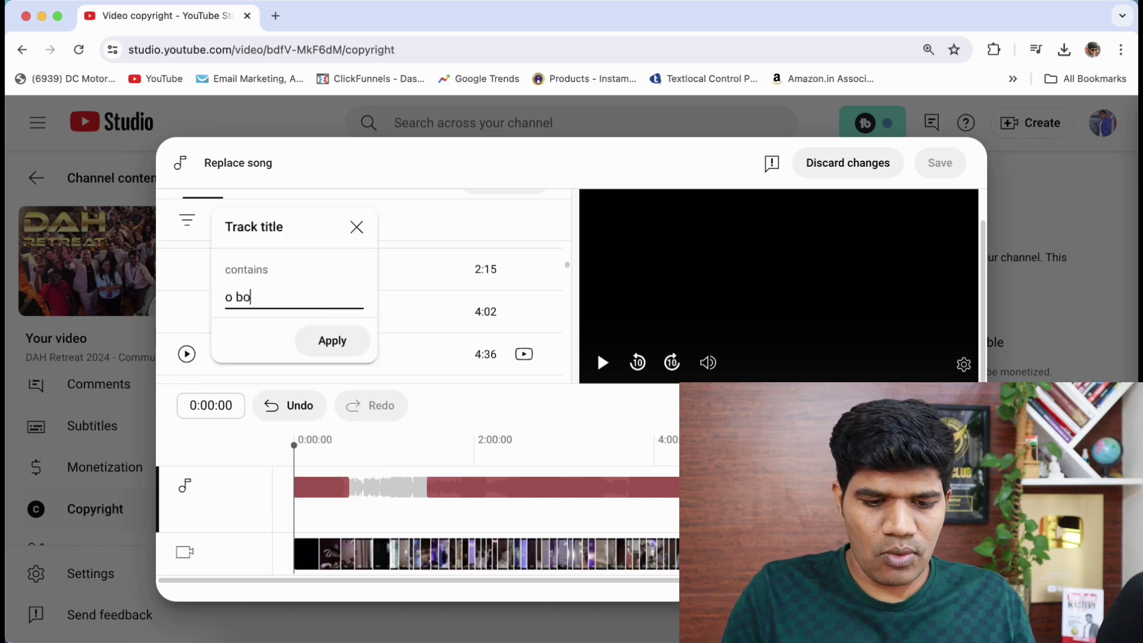
text(y)
click(329, 342)
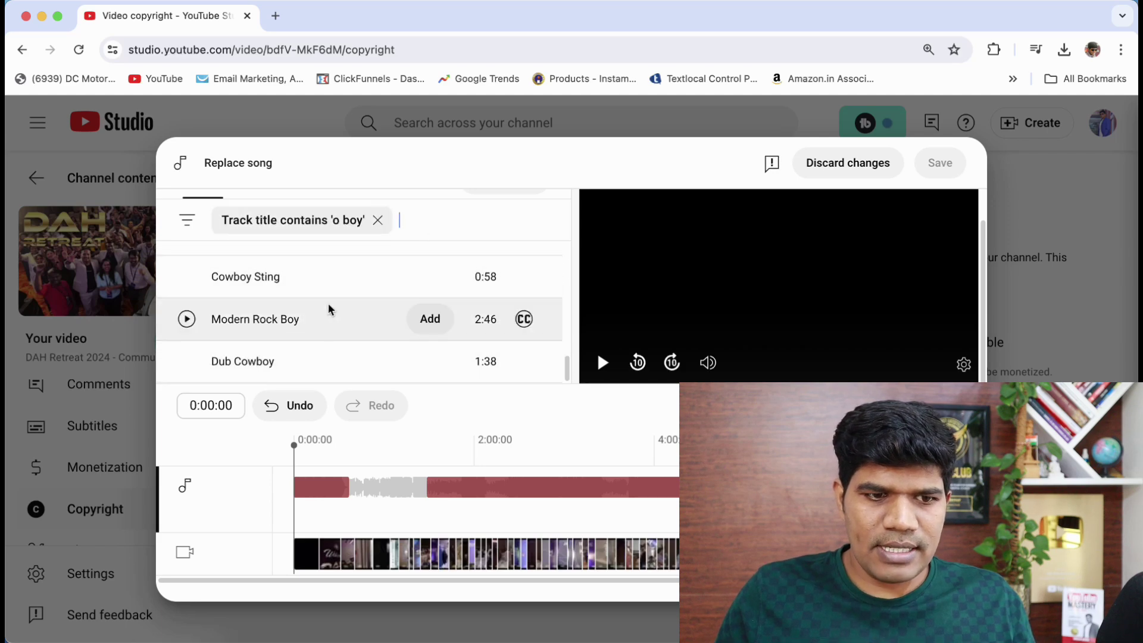
scroll(327, 290, up, 3)
scroll(327, 290, up, 3)
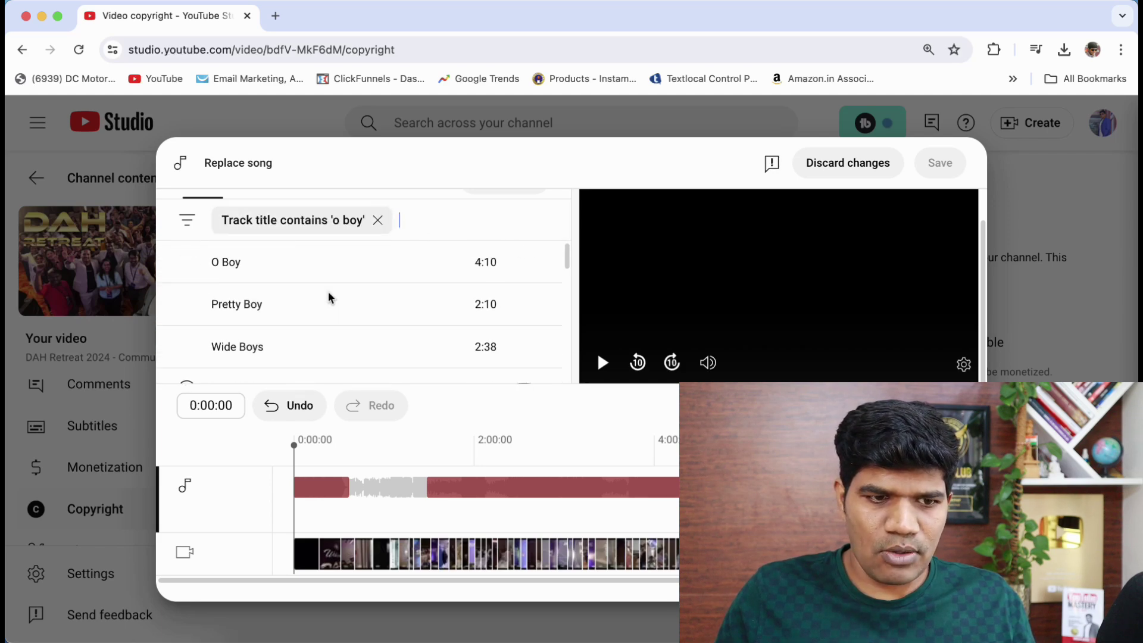
- Preview the O Boy track from the filtered list
click(188, 225)
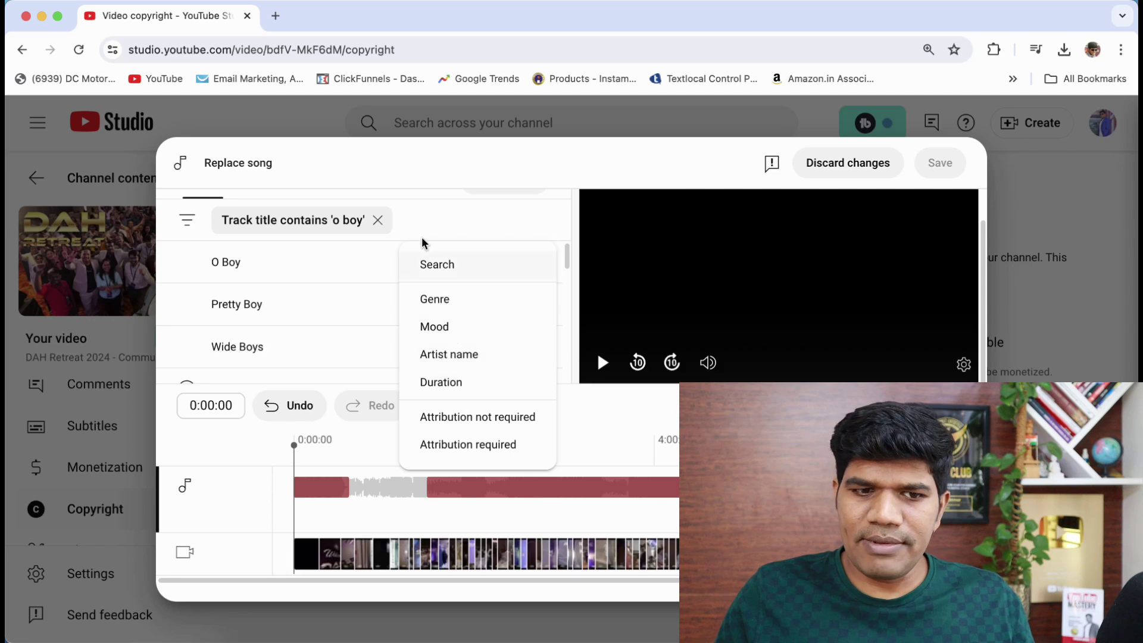
click(409, 164)
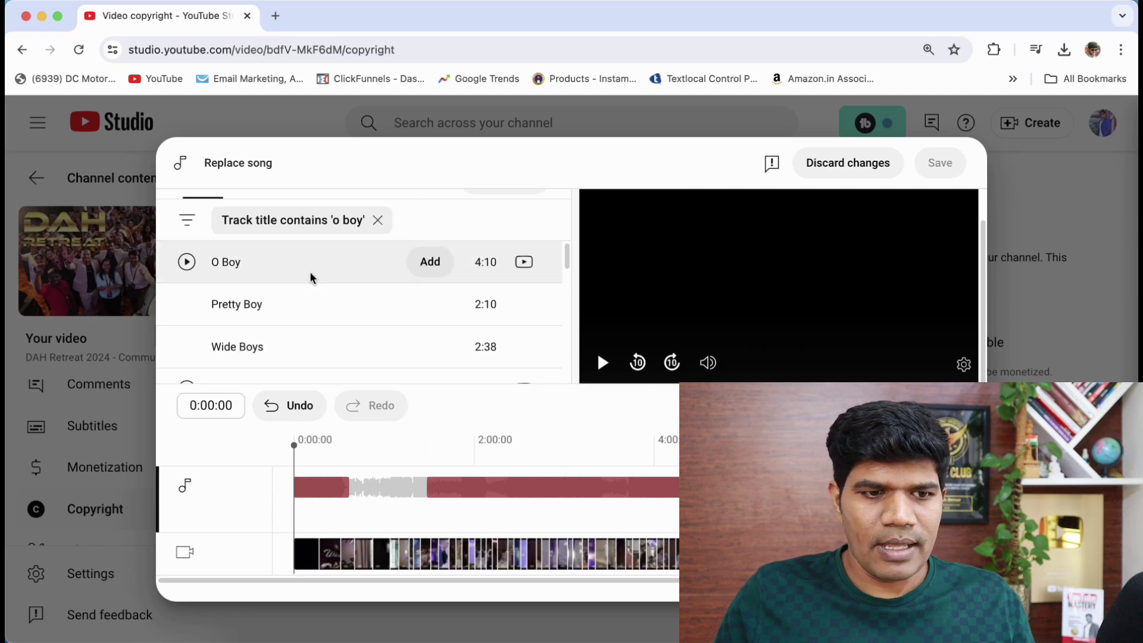
click(186, 261)
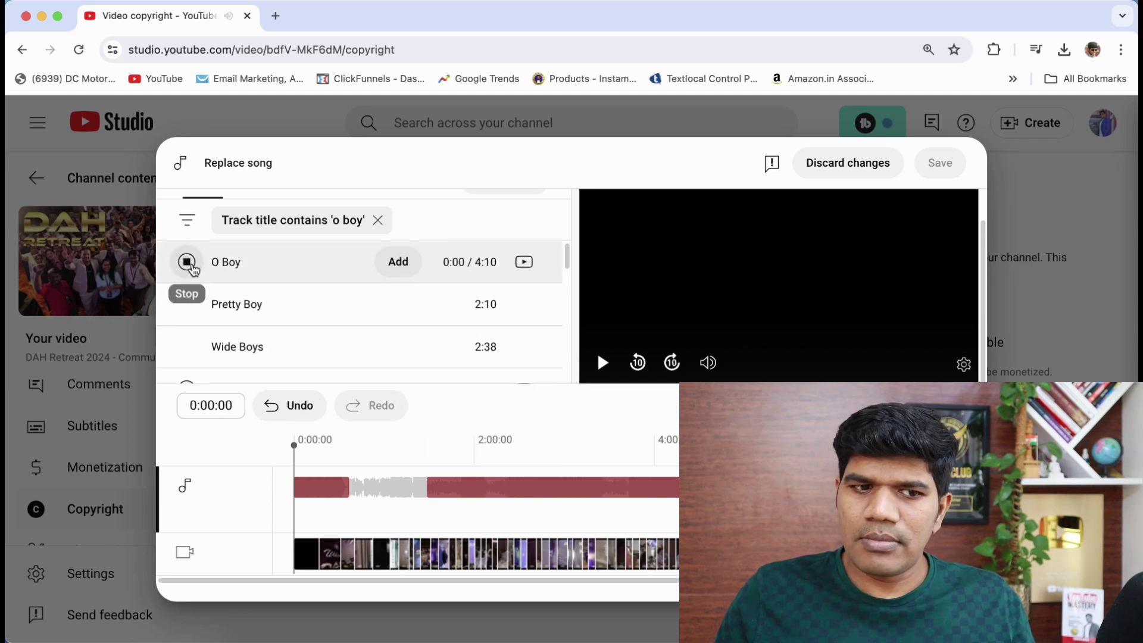
click(193, 270)
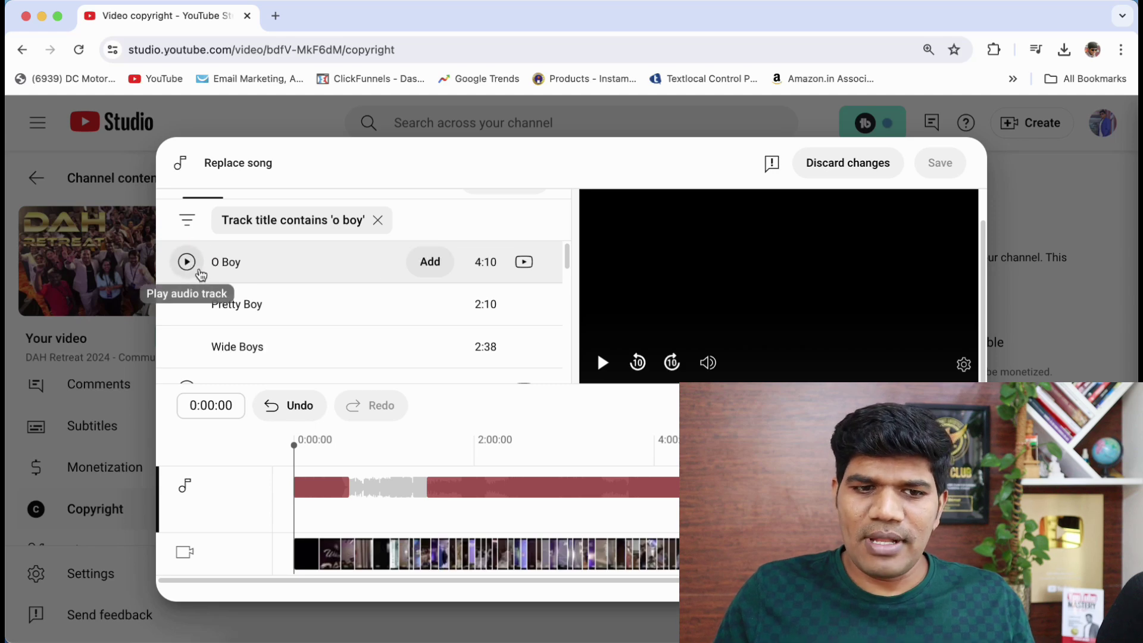
- Add O Boy to the soundtrack, shift its clip later and trim its end shorter
click(428, 267)
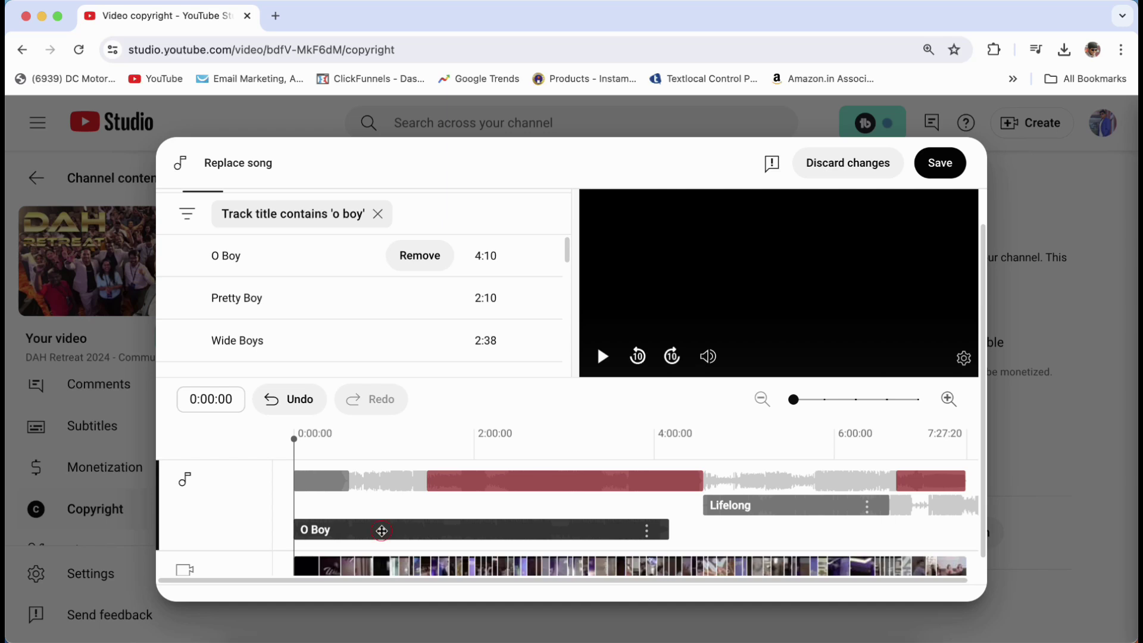
drag(381, 530, 517, 530)
drag(805, 532, 705, 531)
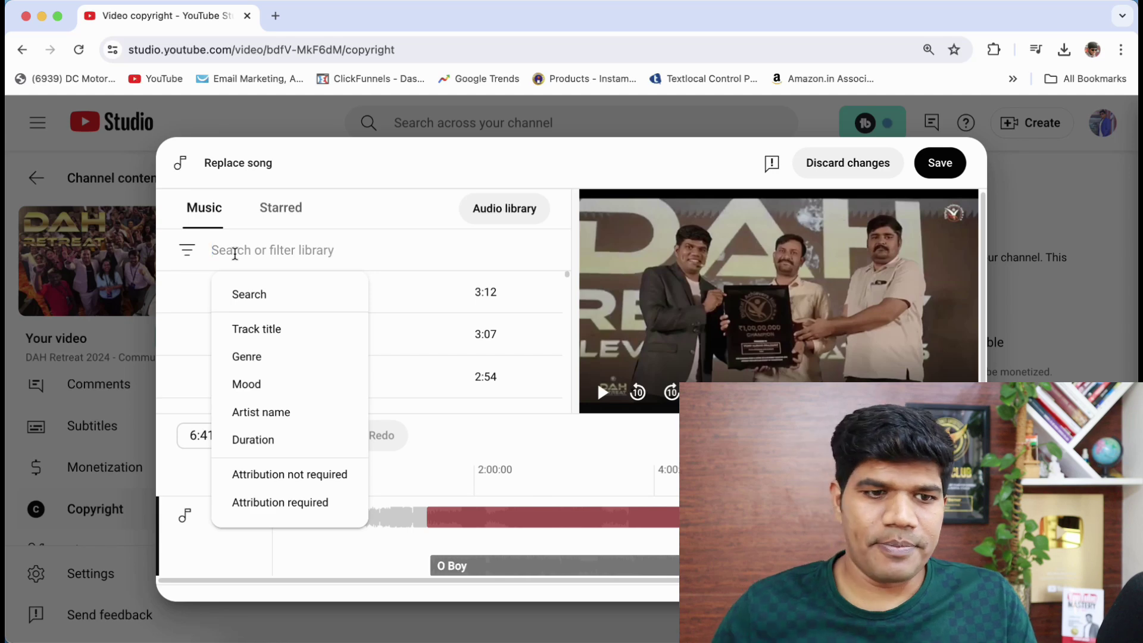
- Search 'tropic fuse', preview Tropic Fuse, and add it to the soundtrack timeline
text(tr)
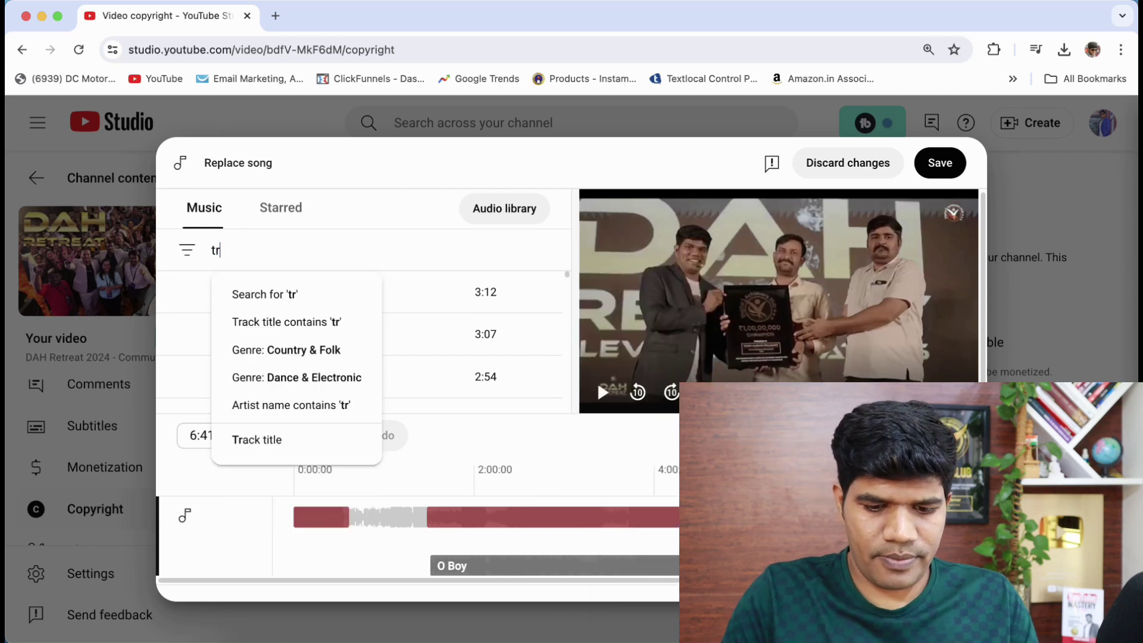
text(opic )
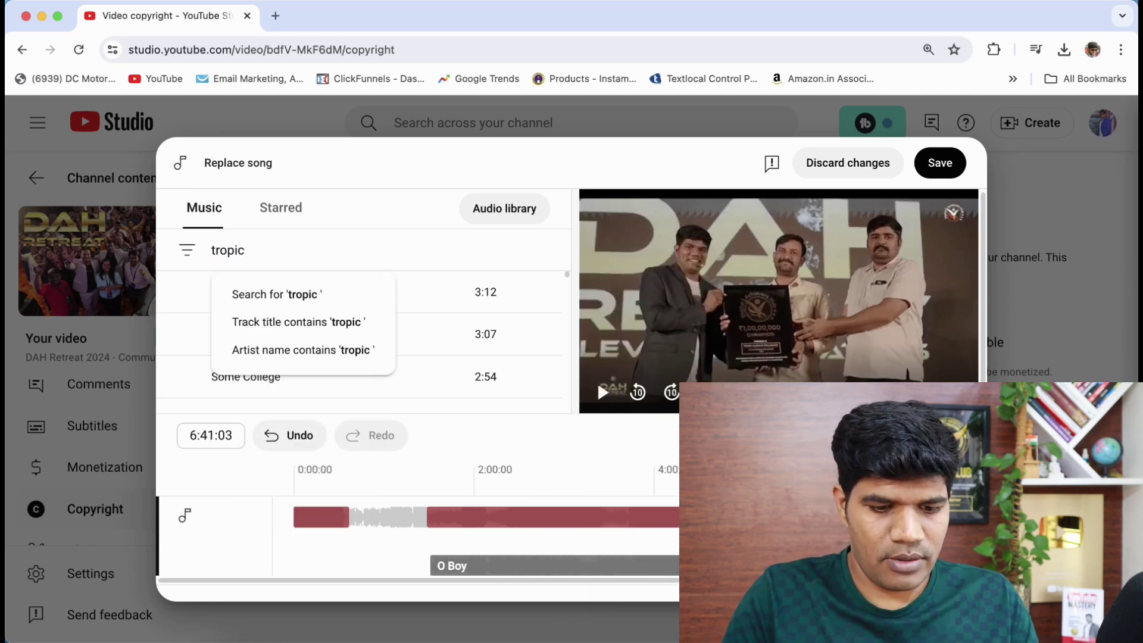
text(fuse)
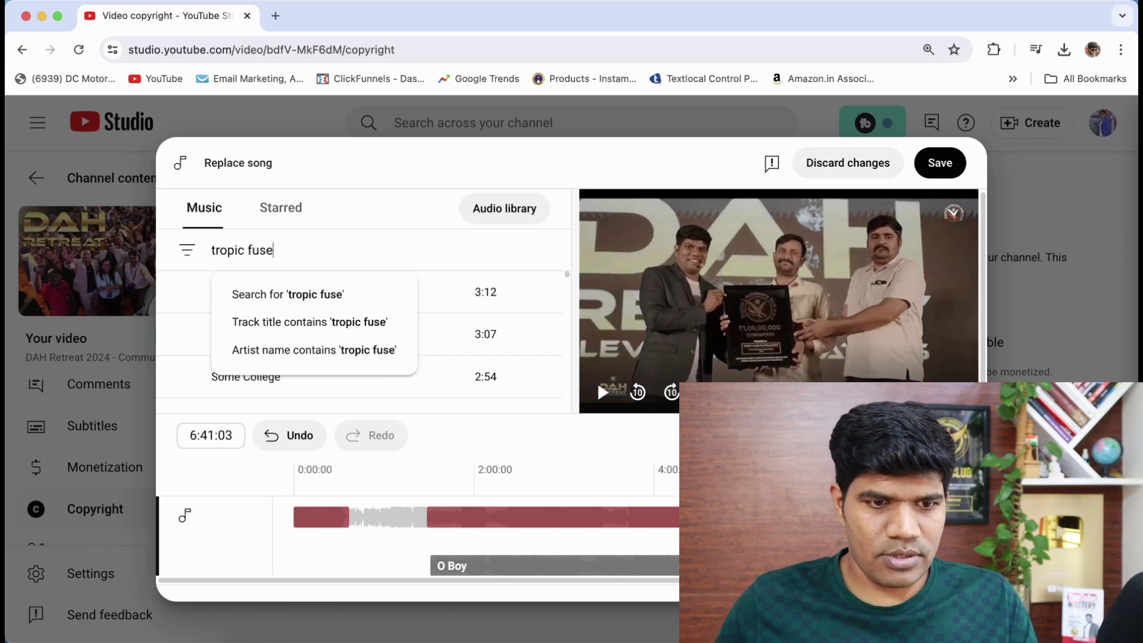
key(Return)
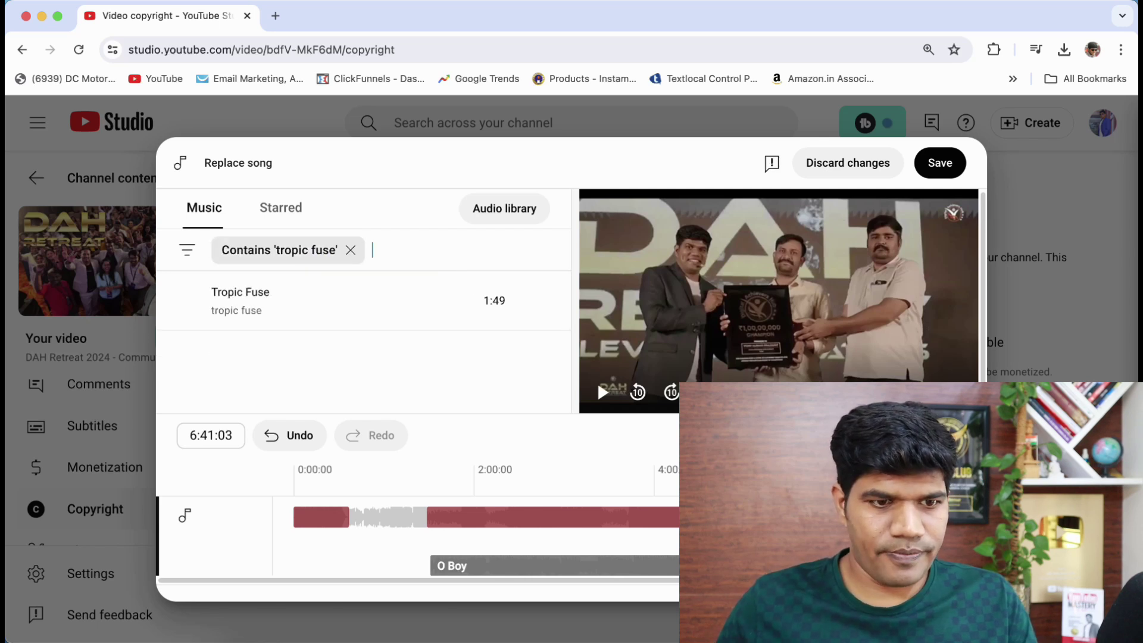
click(187, 300)
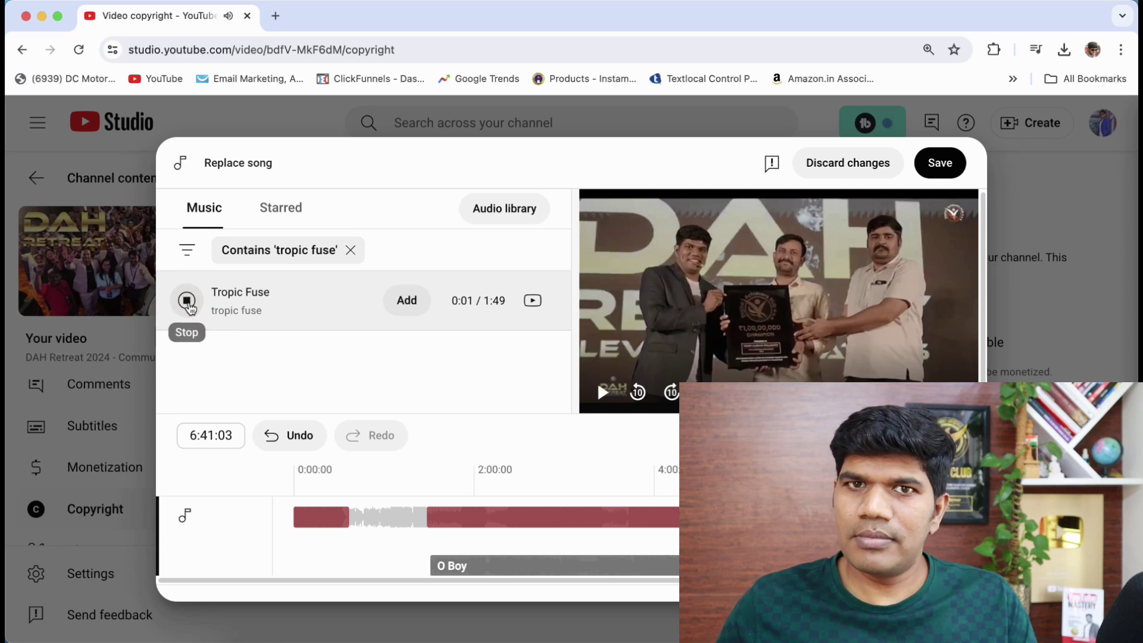
click(188, 302)
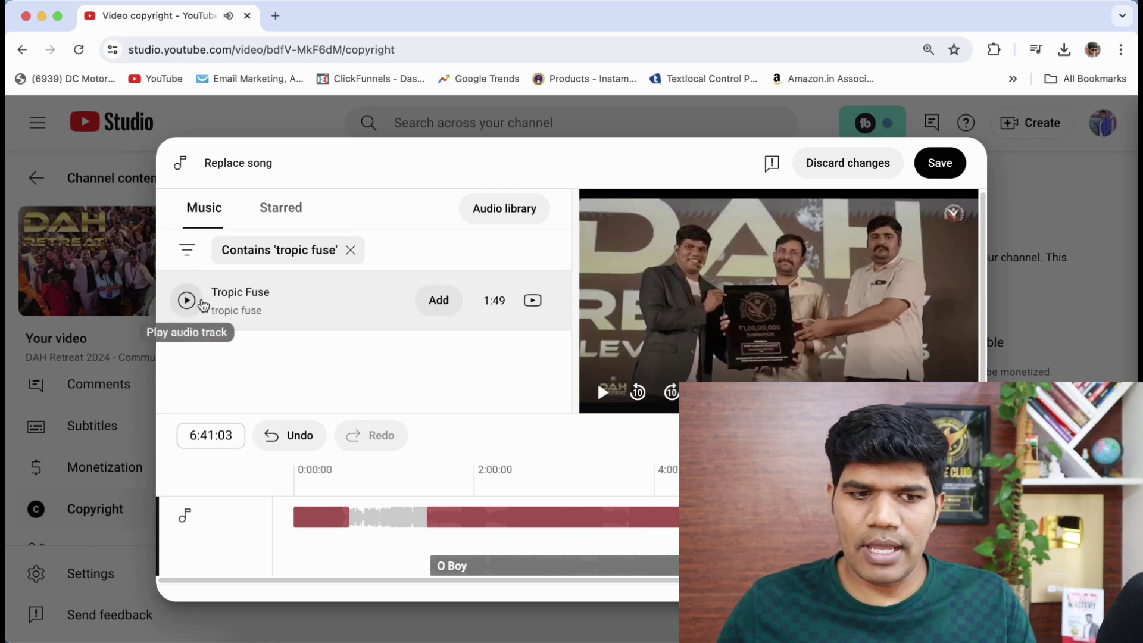
click(447, 304)
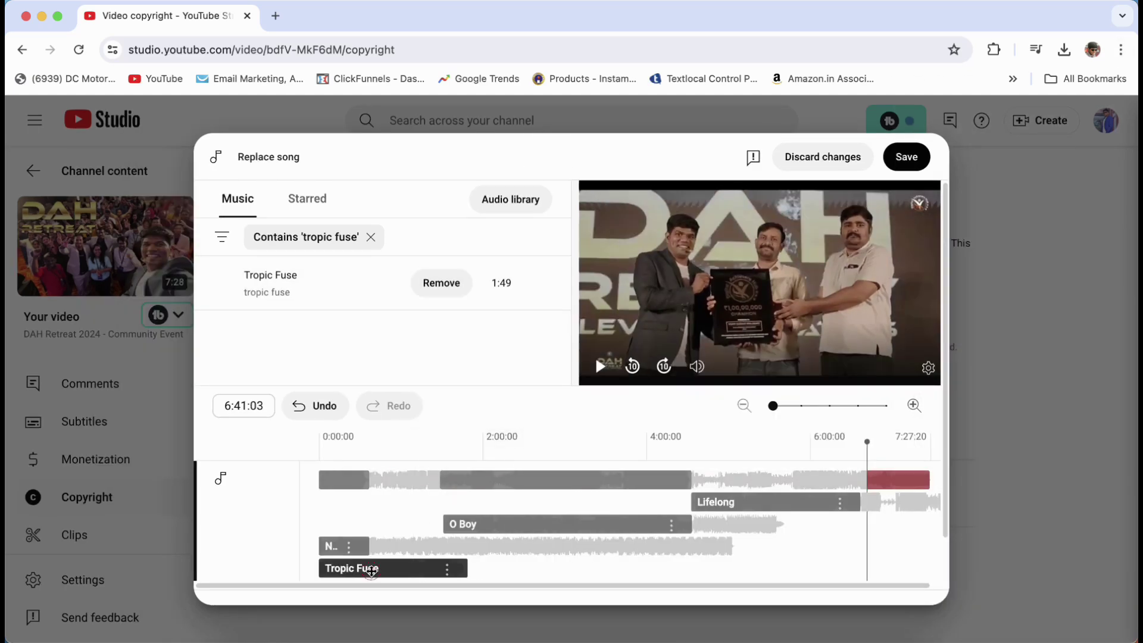
- Move Tropic Fuse to the video's end, trim its start short, and set playhead near 1:29
drag(381, 570, 848, 566)
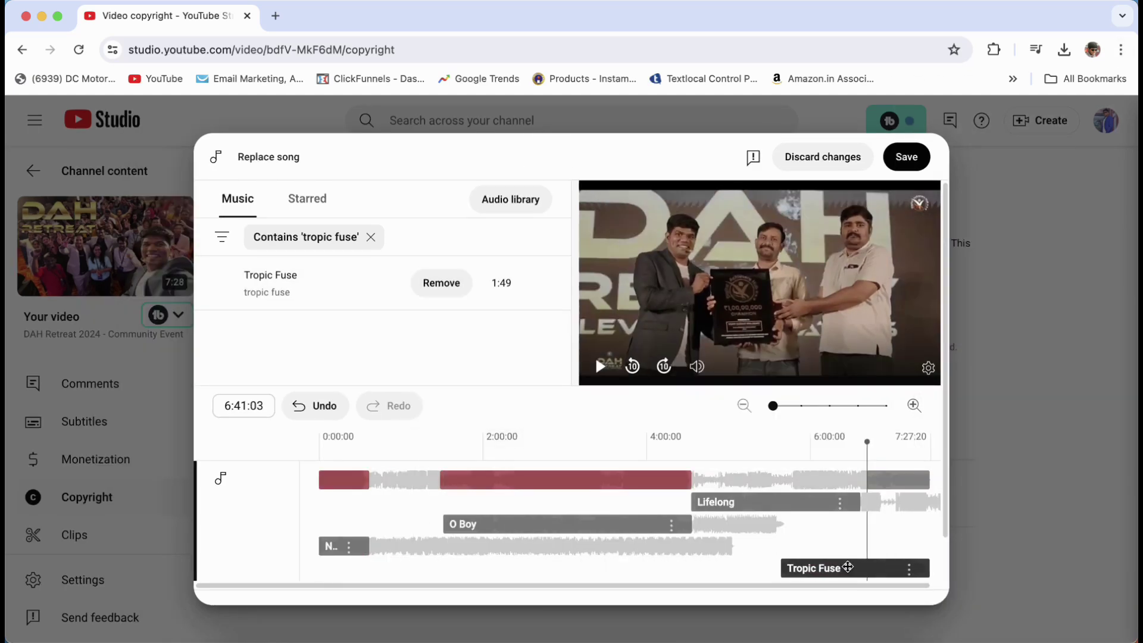
drag(843, 566, 826, 563)
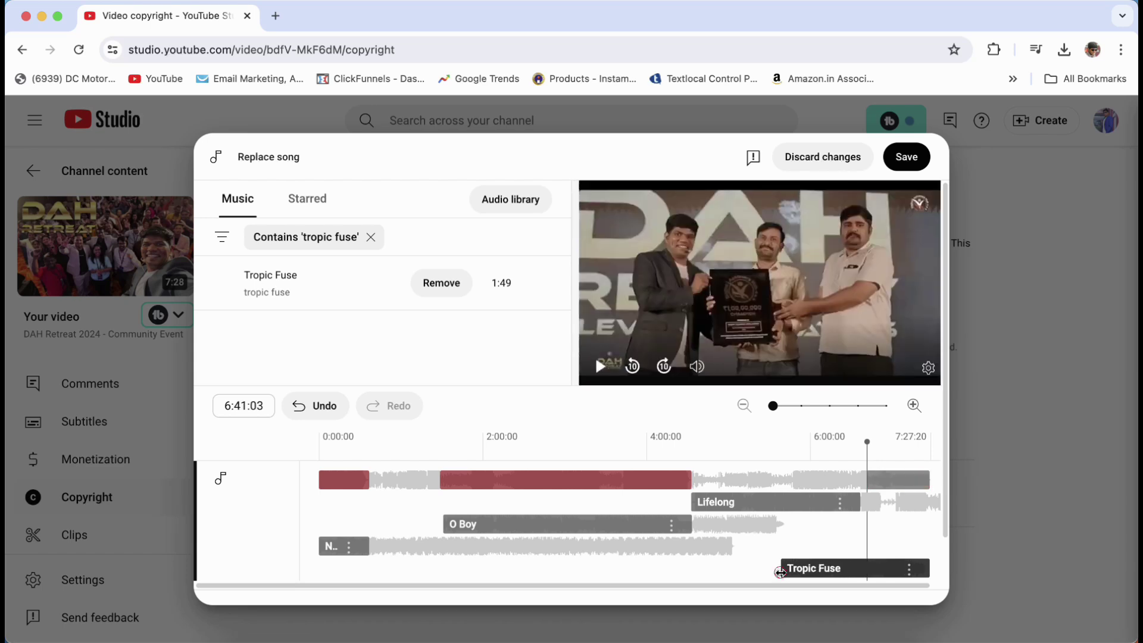
drag(781, 568, 845, 569)
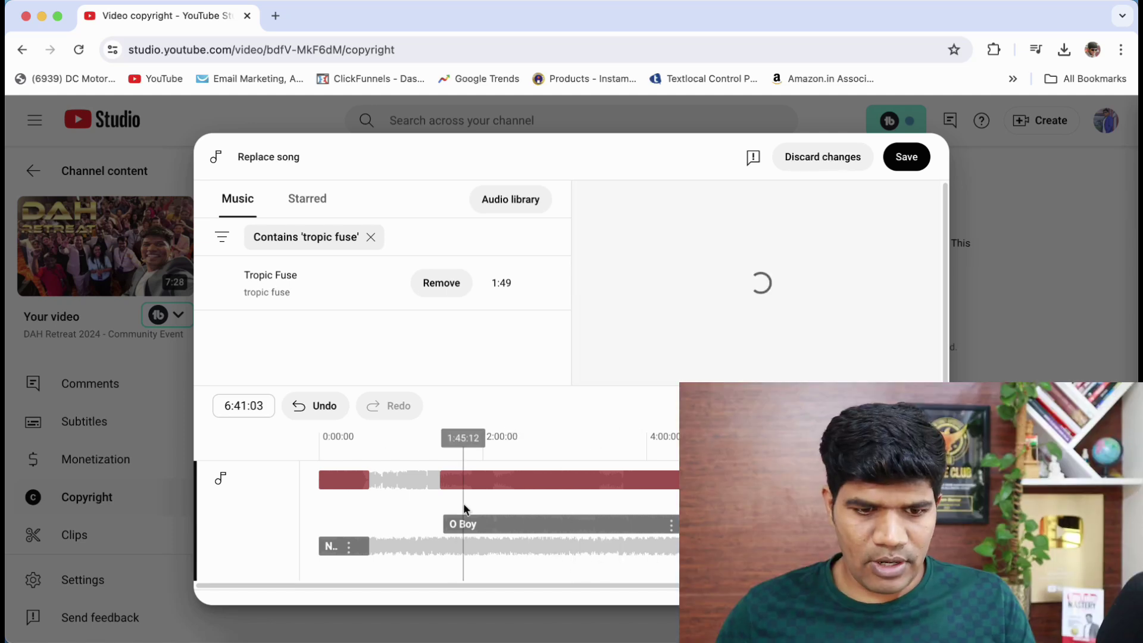
click(441, 512)
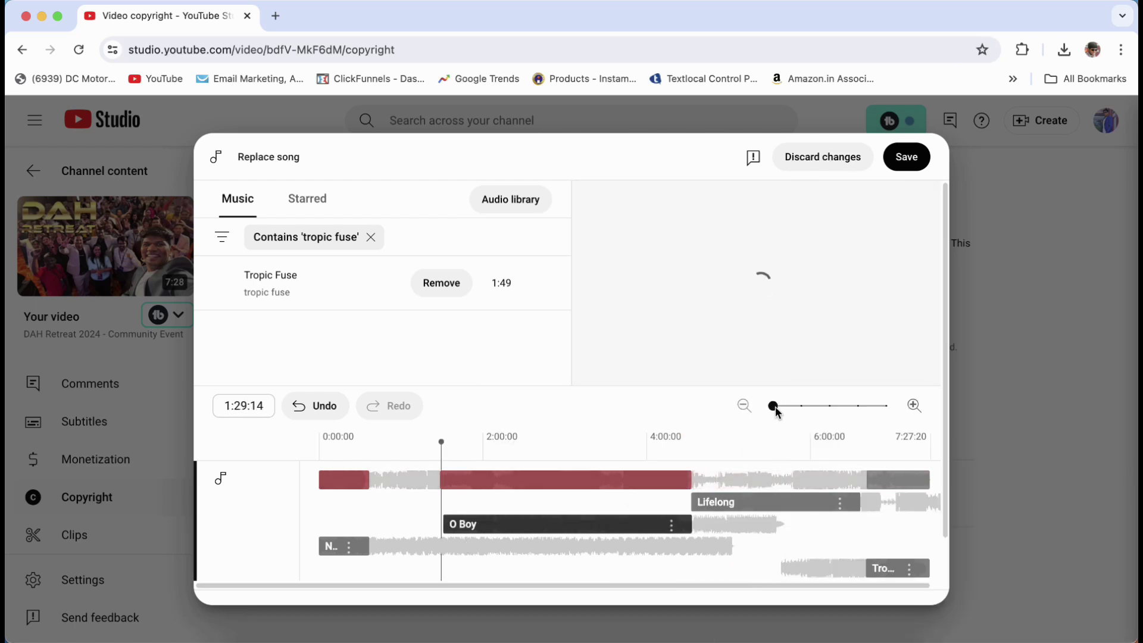
- Zoom into the timeline and extend O Boy up to the start of Lifelong
drag(782, 409, 798, 411)
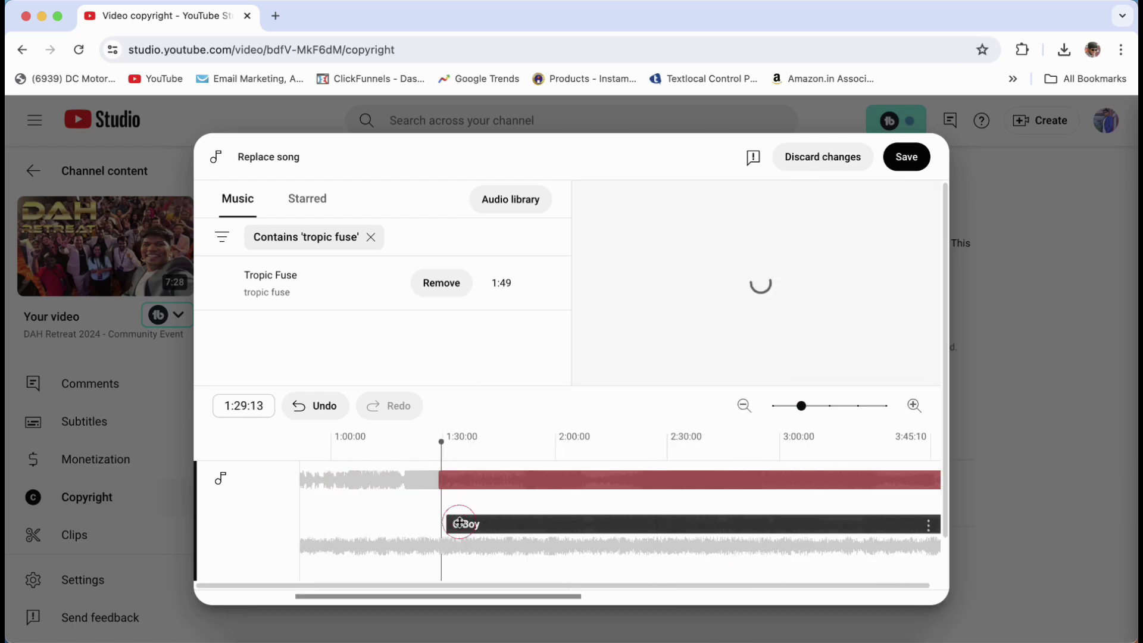
click(480, 525)
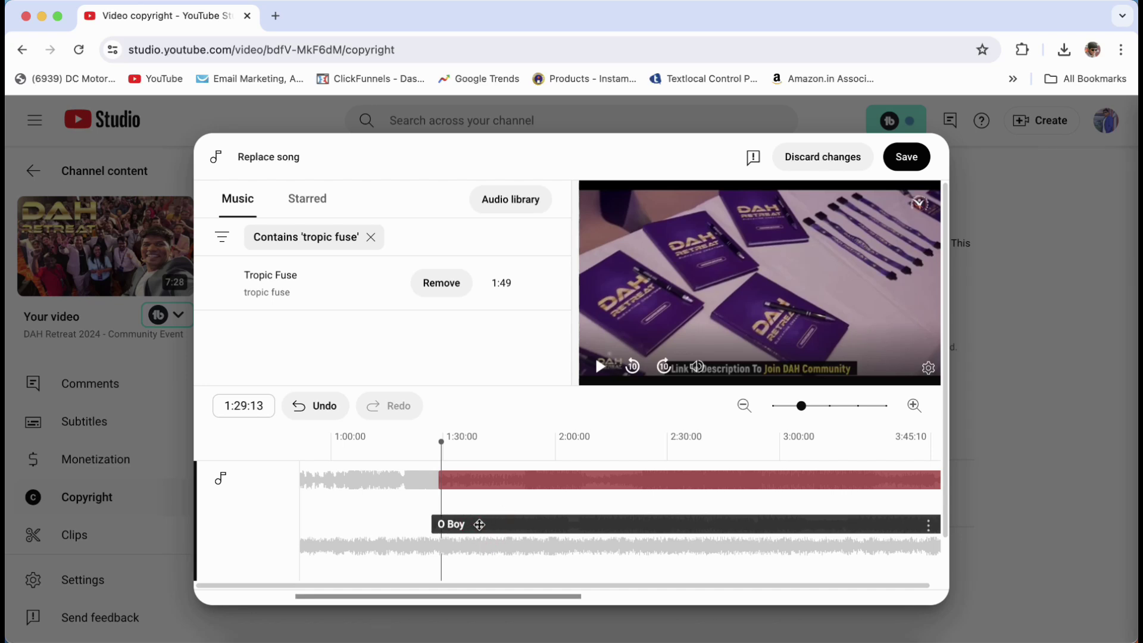
scroll(473, 533, down, 1)
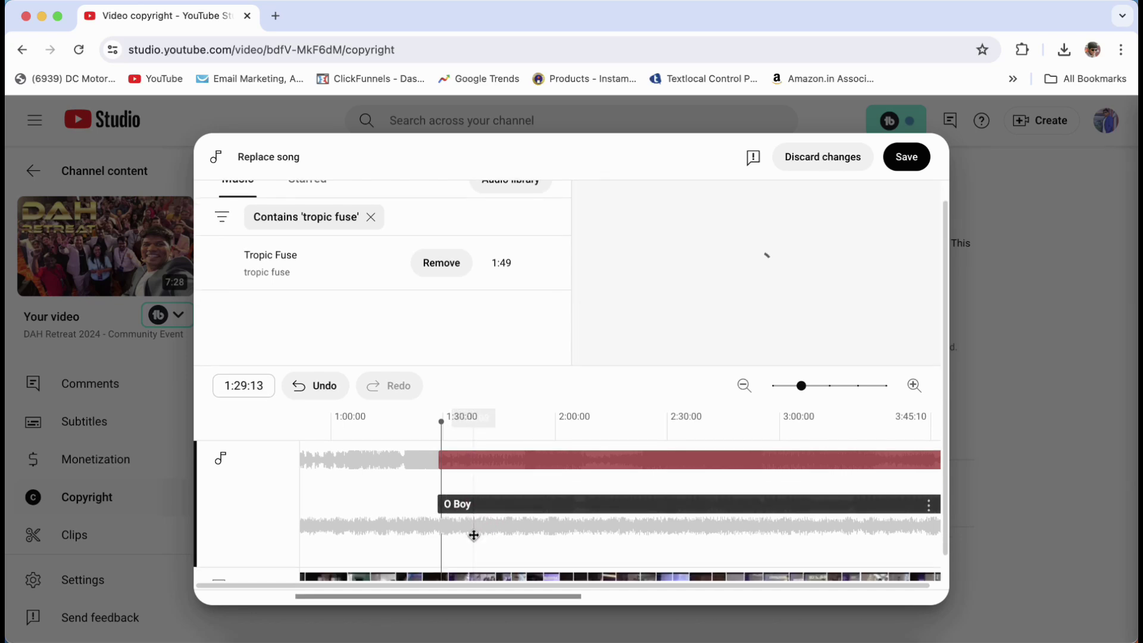
drag(516, 591, 696, 593)
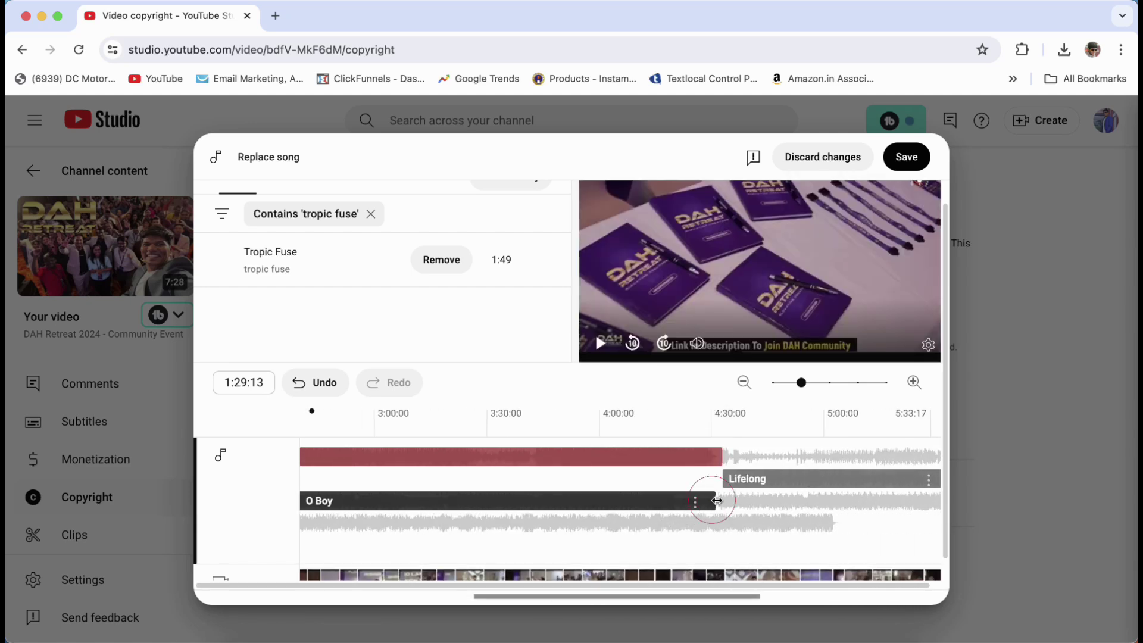
drag(713, 501, 722, 501)
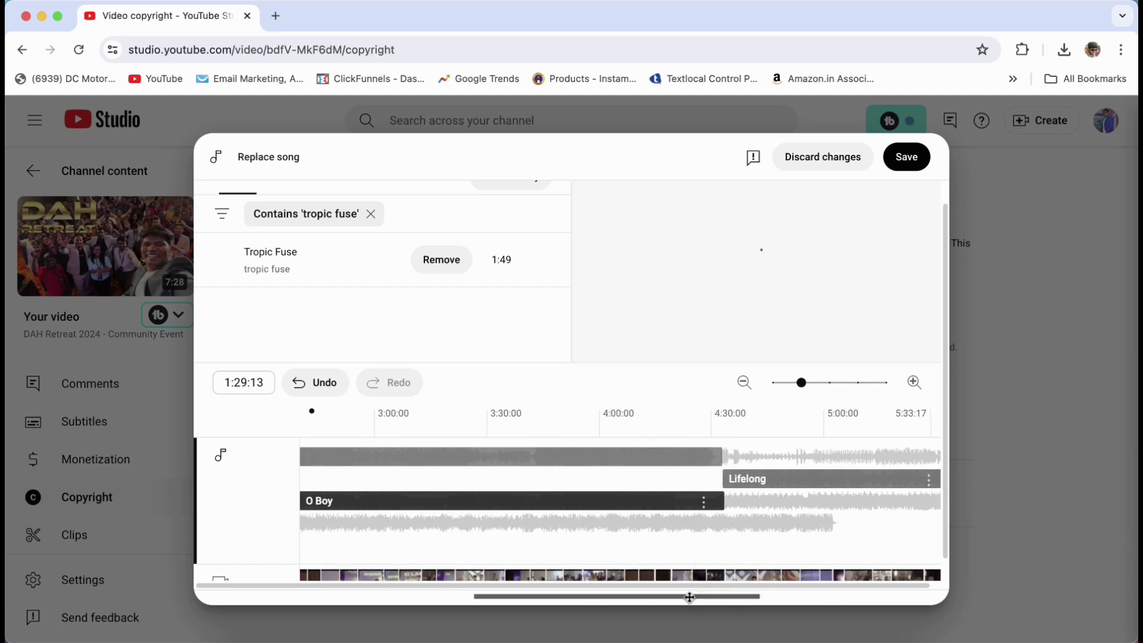
- Lengthen Nine Lives over the claimed gap, zoom back out, and save the replacements
drag(648, 602, 362, 603)
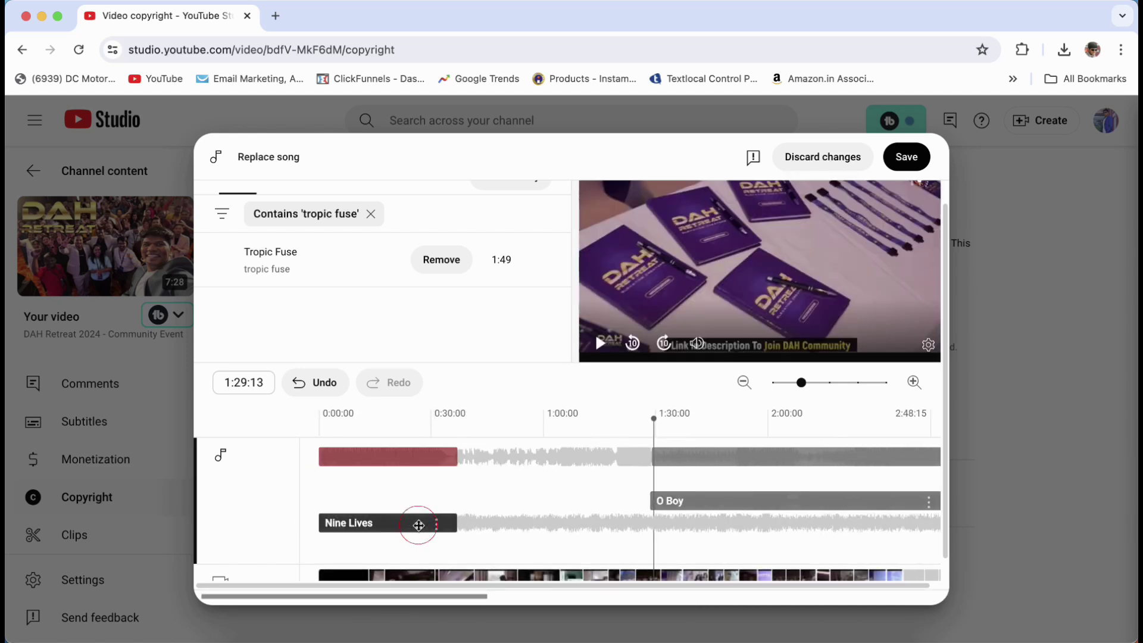
drag(463, 524, 462, 523)
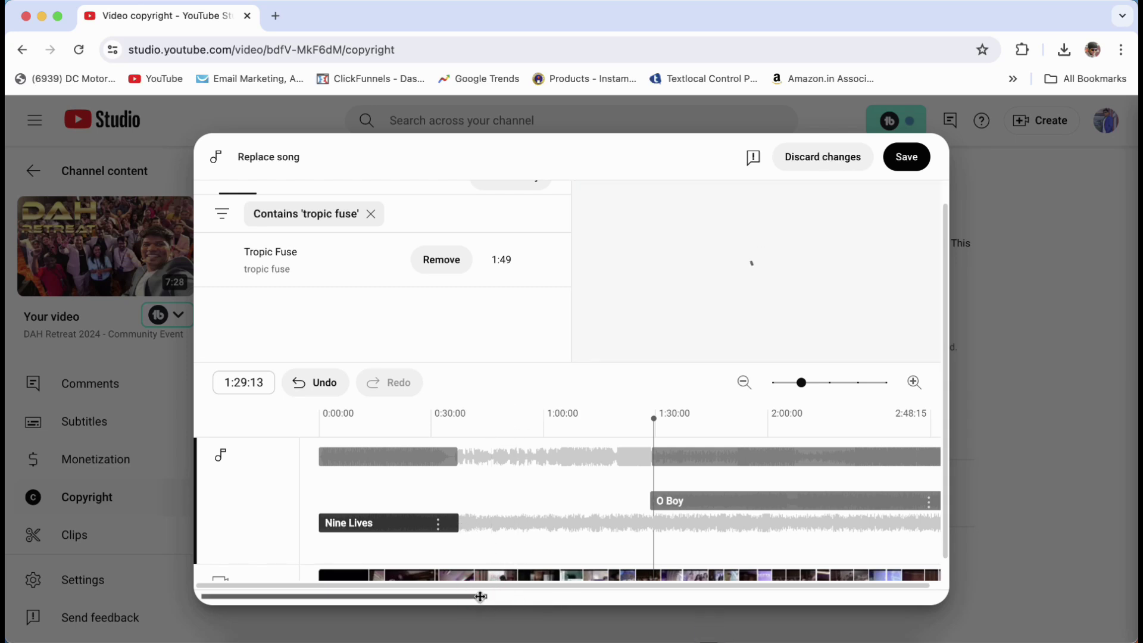
mouse_move(479, 596)
mouse_down()
mouse_move(732, 595)
mouse_move(942, 574)
mouse_up()
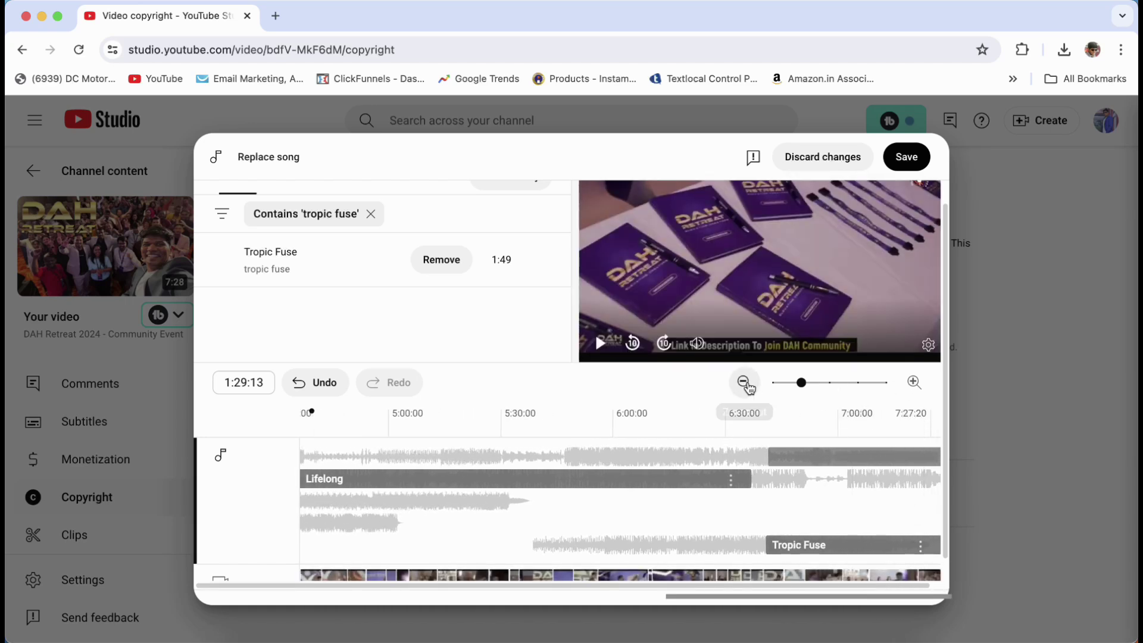
click(744, 382)
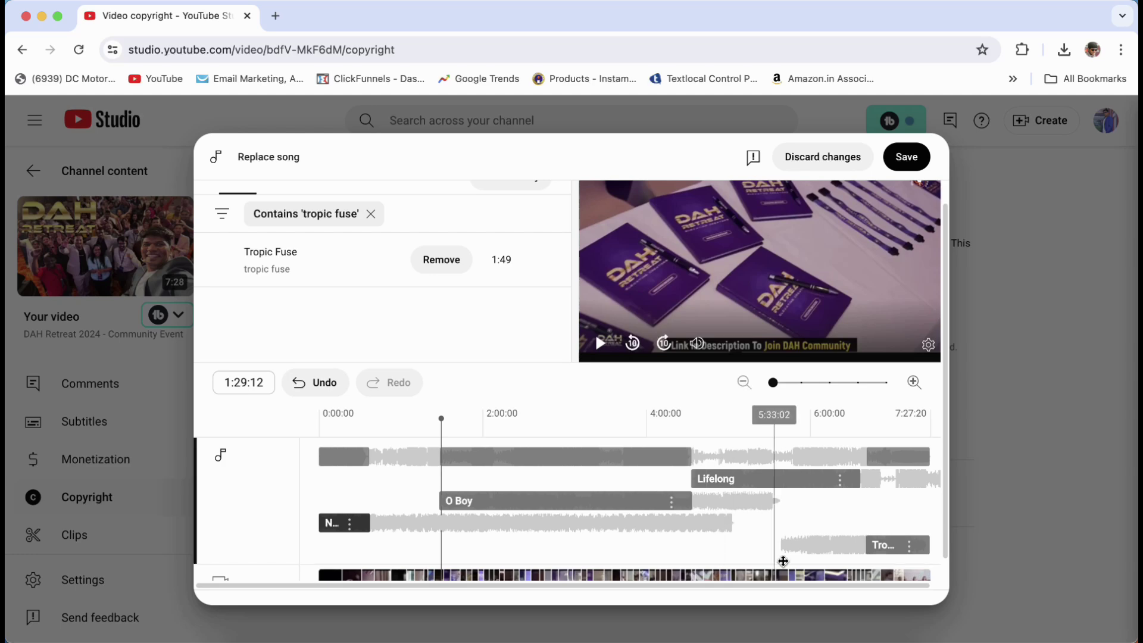
scroll(762, 434, up, 1)
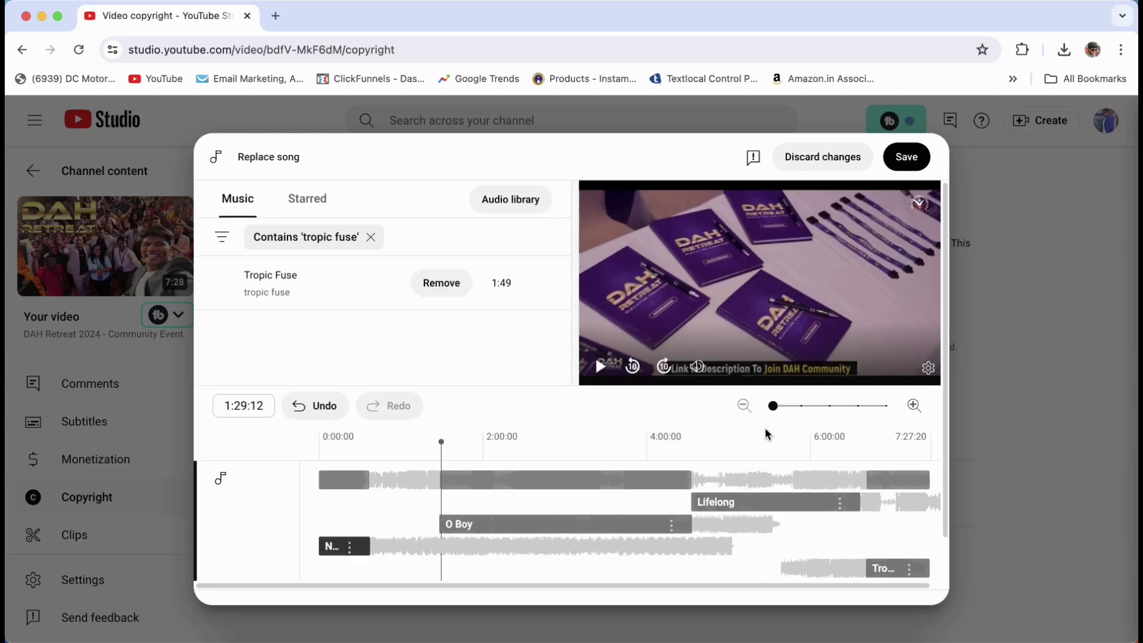
click(910, 159)
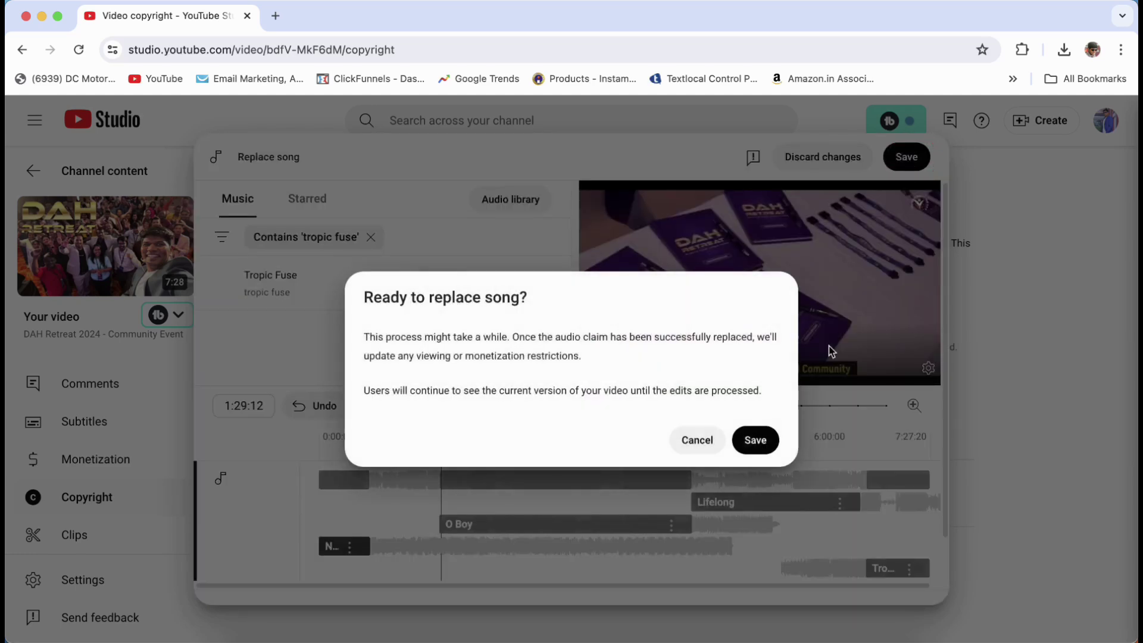
- Confirm the song replacement in the 'Ready to replace song?' dialog
click(755, 441)
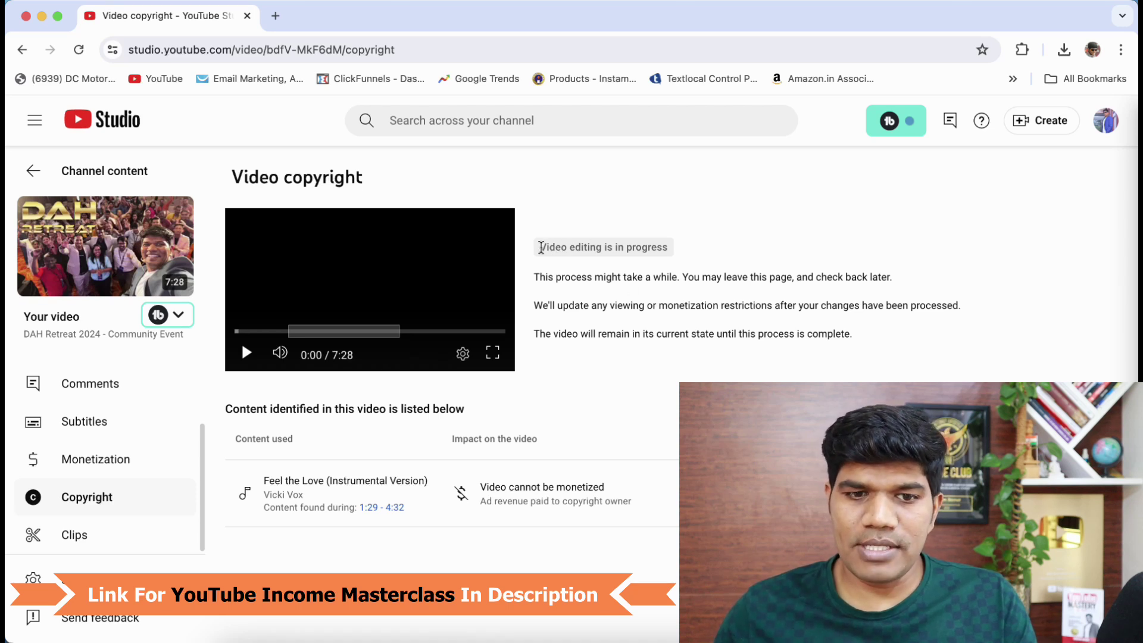
- Highlight the 'Video editing is in progress' notice and reload the copyright page to confirm no claims
drag(540, 247, 649, 241)
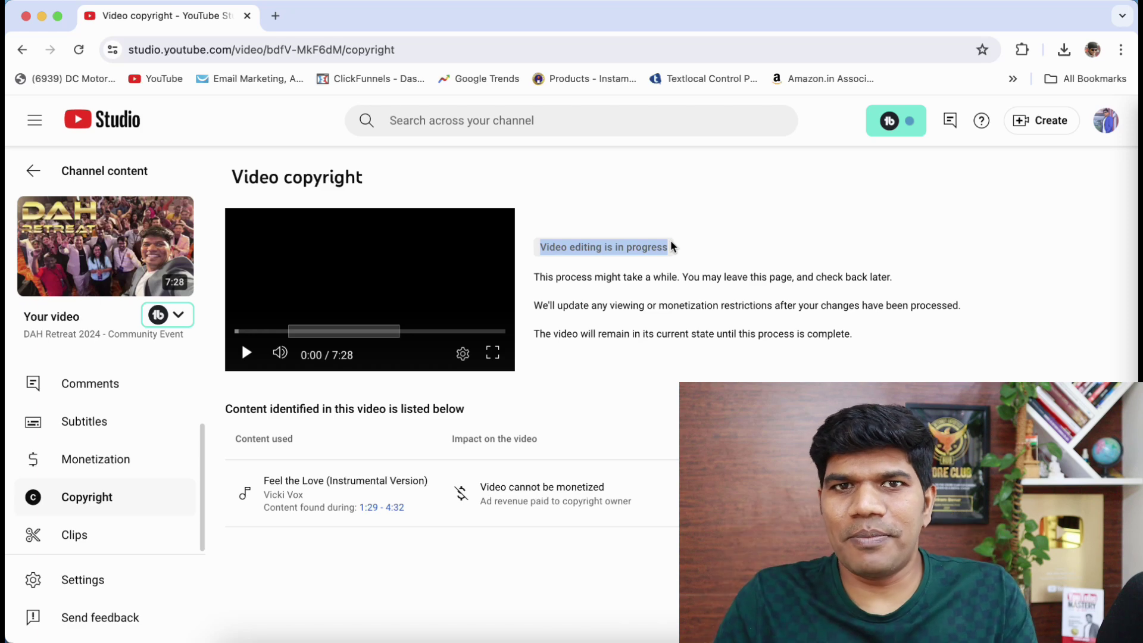
click(78, 49)
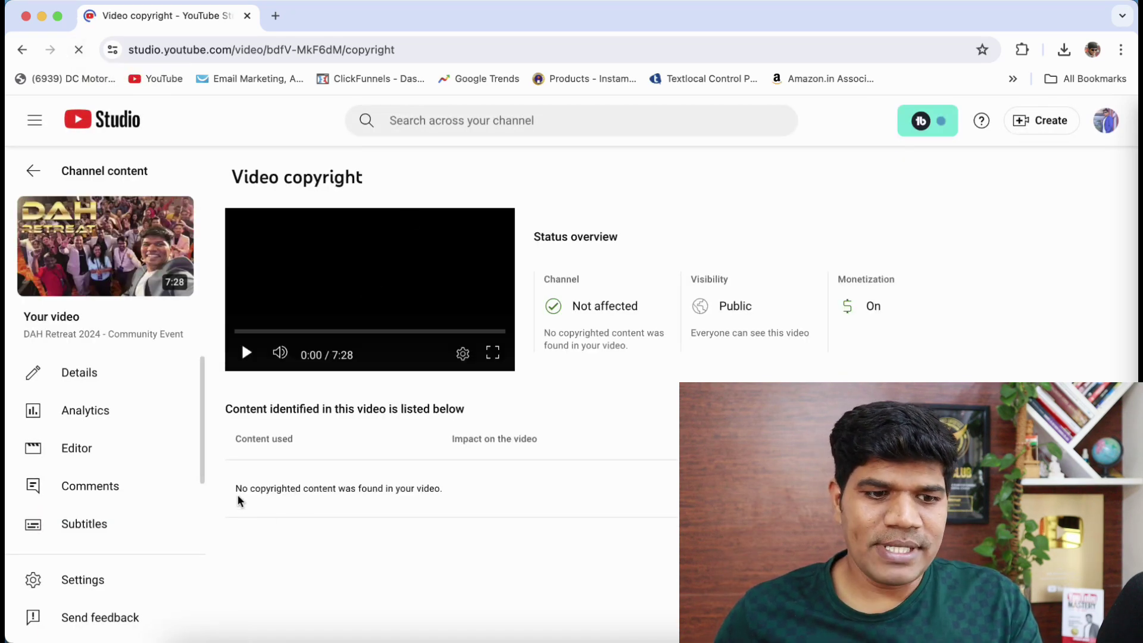
drag(235, 492, 457, 496)
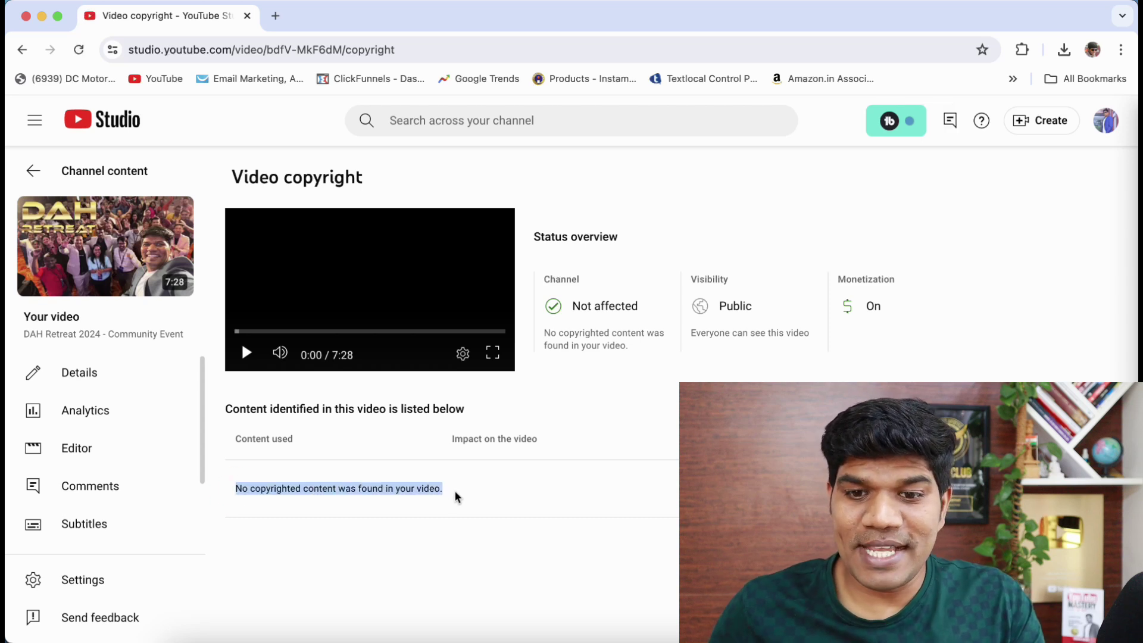
drag(883, 312, 835, 280)
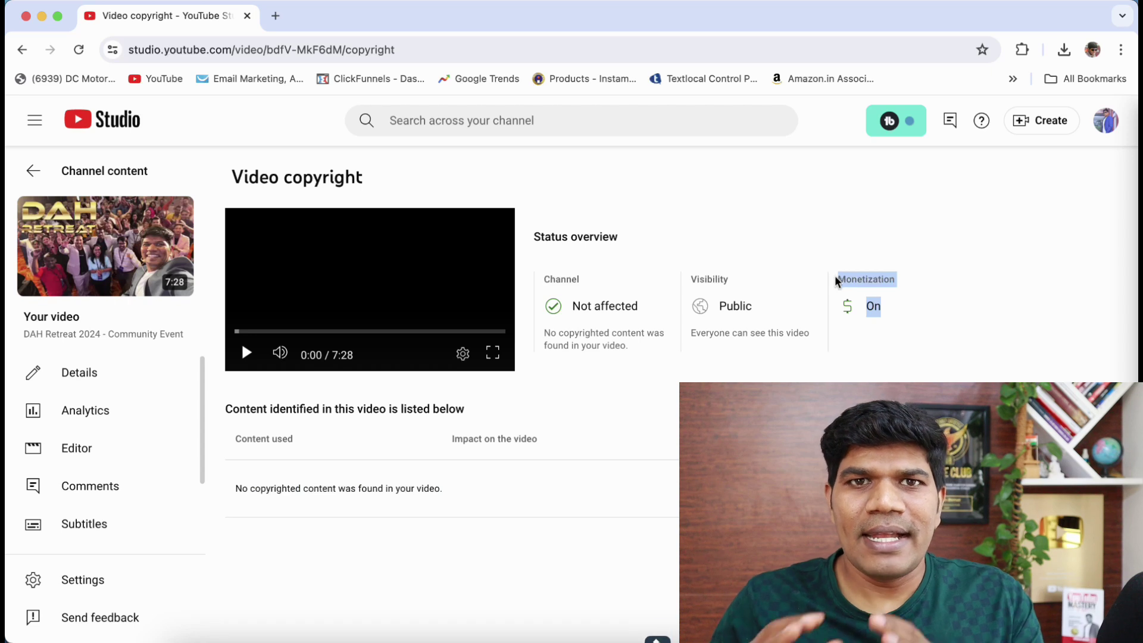